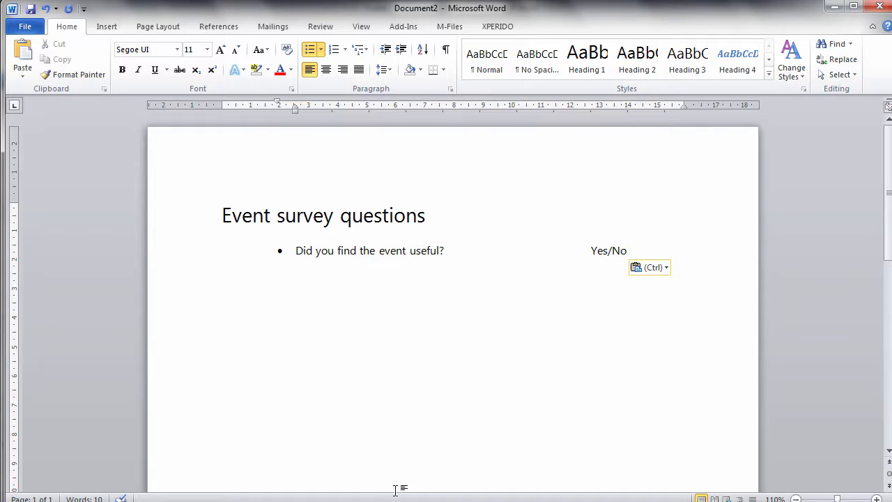
Add bulleted Yes/No questions on the venue, refreshments and recommending Prospero Wealth, then "Why?" and "Please score the event below" with 1 - 10
type("Did you like to venue?\tYes/No Were the refreshments to your liking?\tYes/No Would you recommend Prospero Wealth?\tYes/No Why? Please score the event below\t1 - 10")
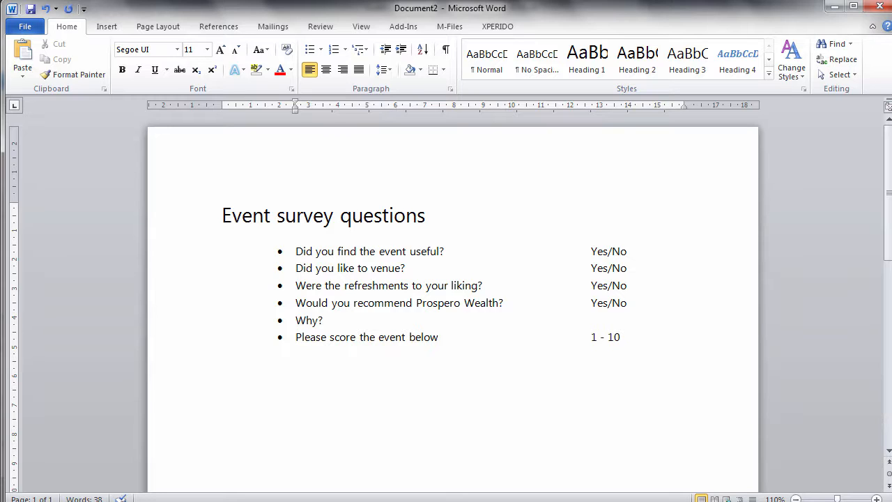
Add the closing text "Thank you for your feedback" and "We look forward to seeing you again soon" below the questions
type("Thank you for your feedback We look forward to seeing you again soon")
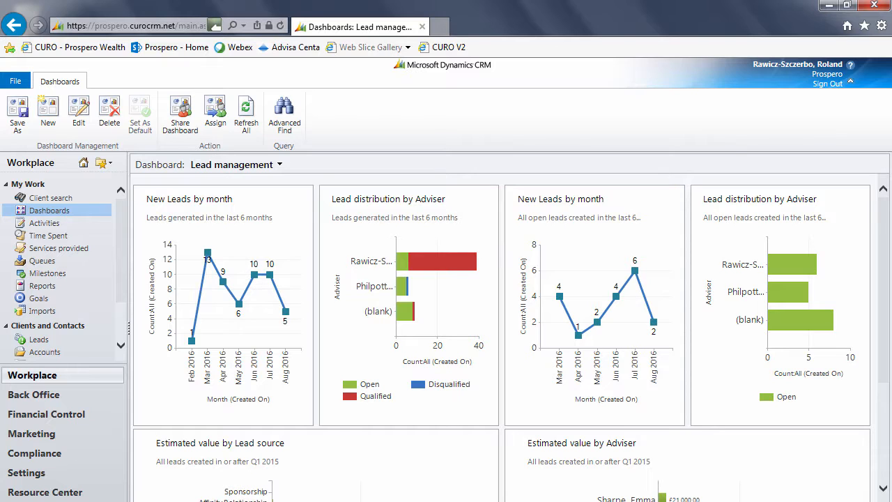
Switch to Microsoft Dynamics CRM and open the Survey Questions list within the ClickDimensions settings
left_click(35, 473)
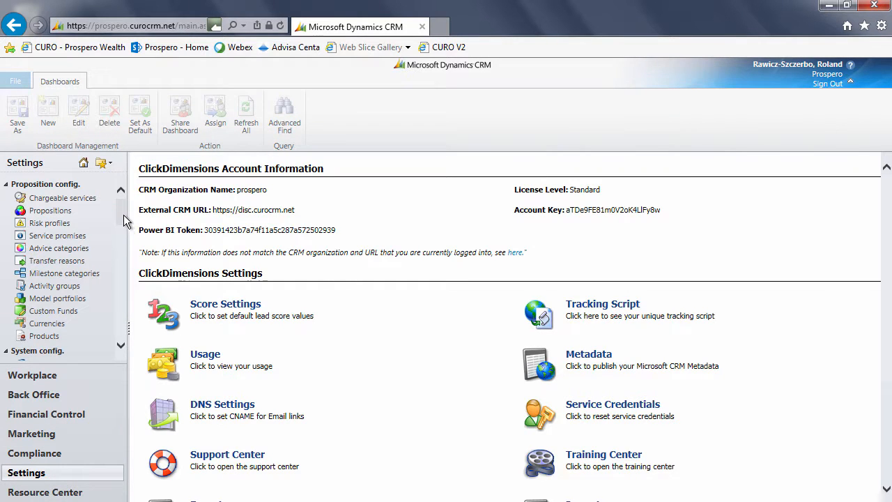
scroll(125, 236, "down", 2)
left_click_drag(124, 235, 125, 323)
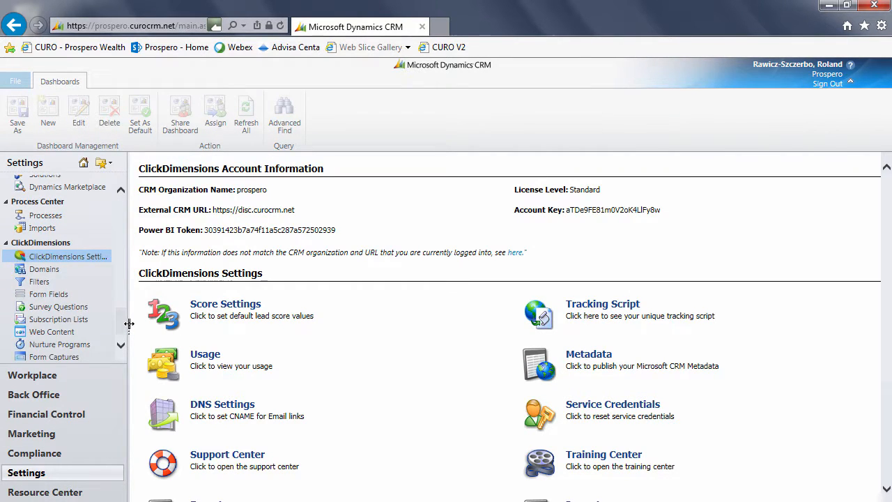
left_click(62, 308)
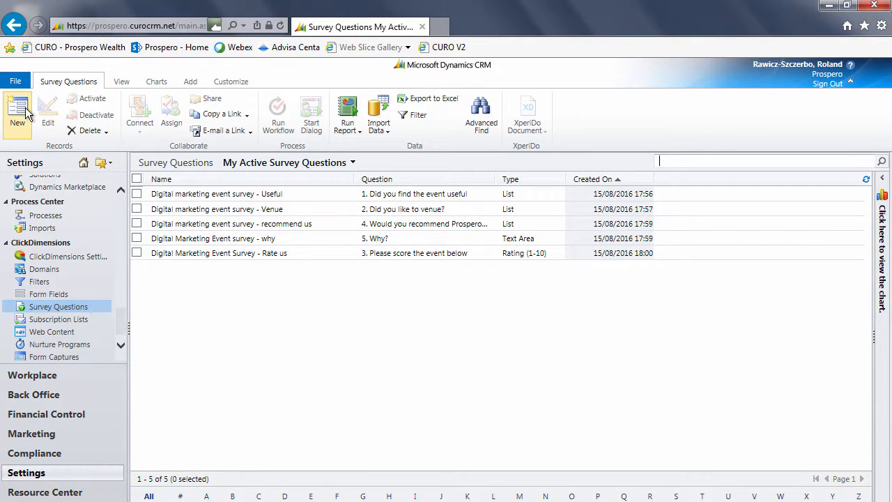
Create a List-type survey question named Refreshments with the question "Did you like the refreshments provided?"
left_click(17, 108)
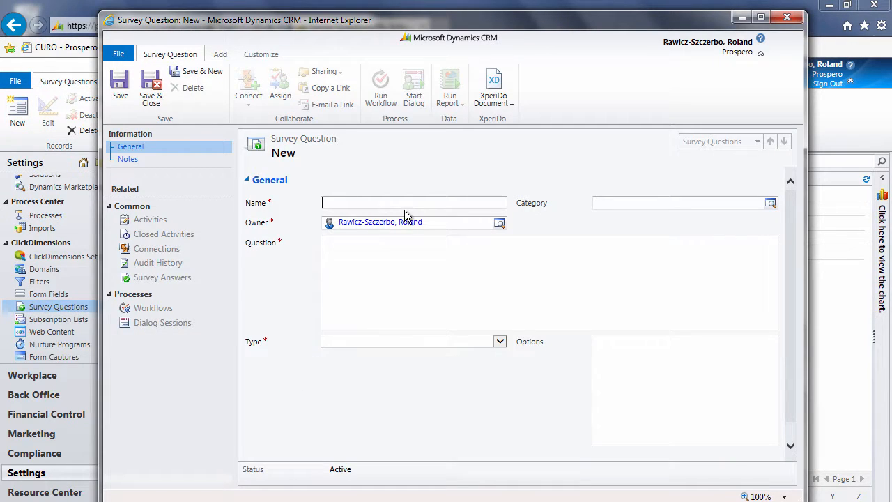
type("Reefreshments")
key("Tab")
key("Tab")
type("Did you like the refresh")
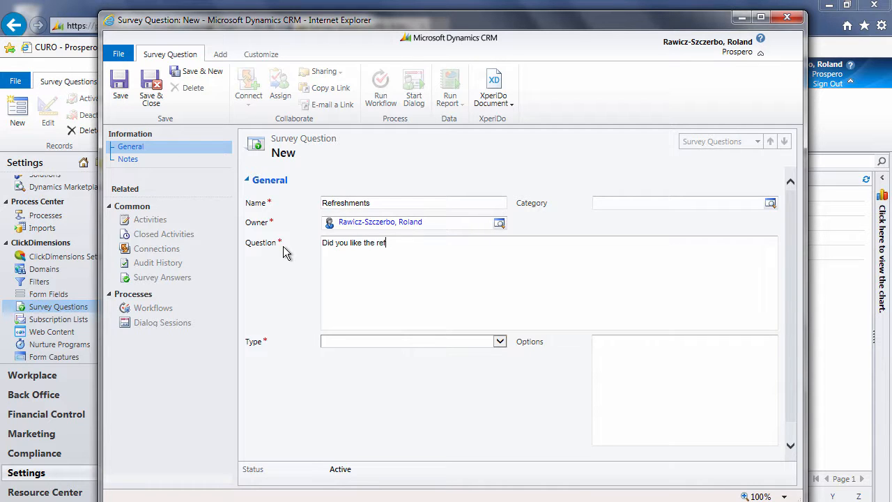
type("ments provided?")
left_click(420, 342)
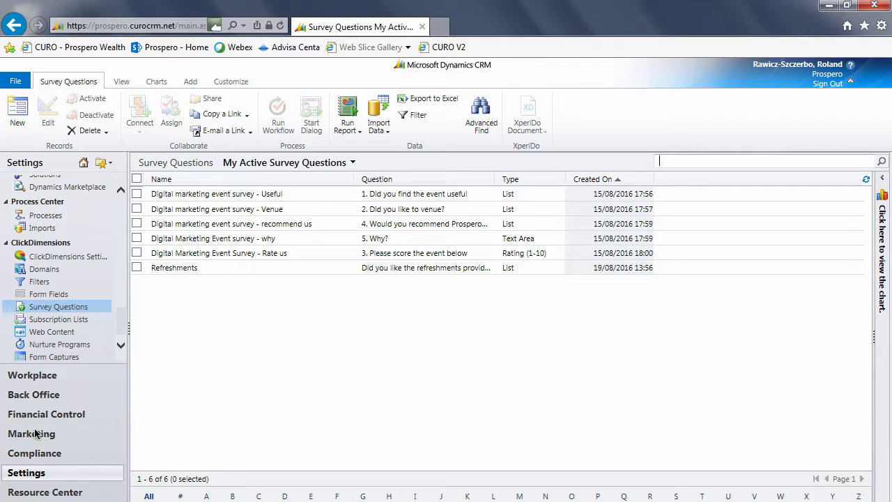
Open the web content record "Digital marketing event participant survey" in a maximized window and launch its survey designer
left_click(46, 333)
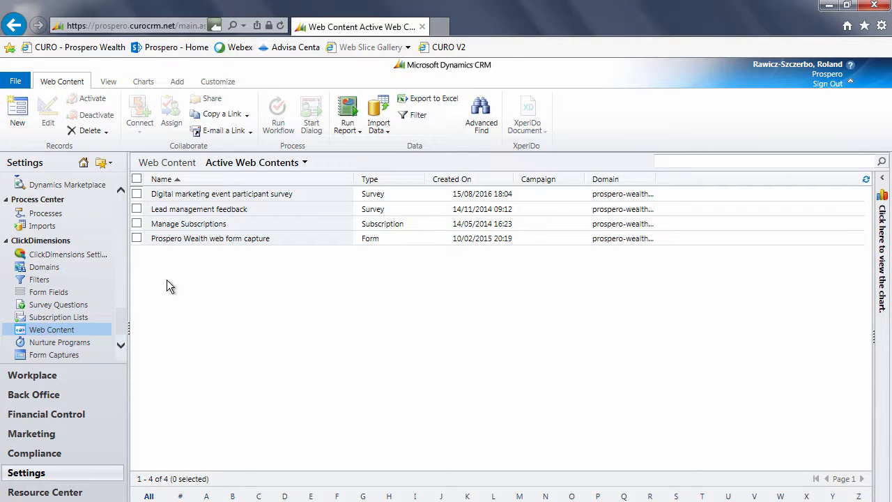
double_click(334, 193)
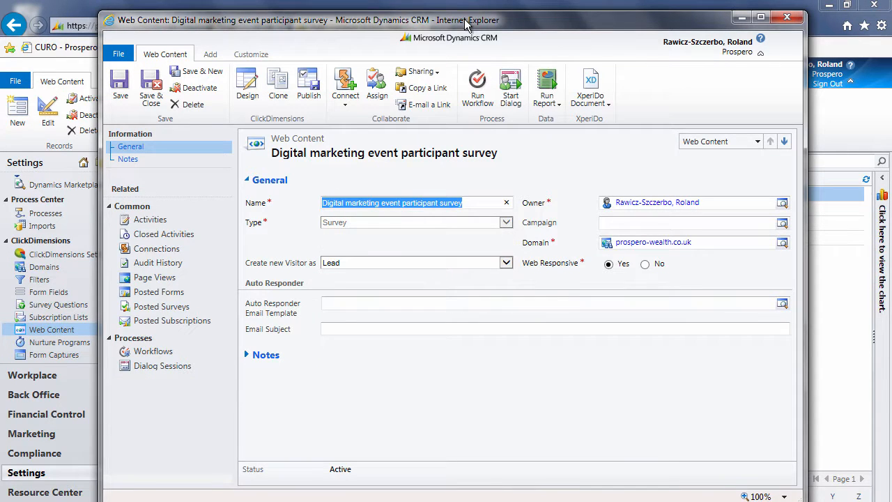
left_click_drag(466, 22, 474, 14)
double_click(474, 14)
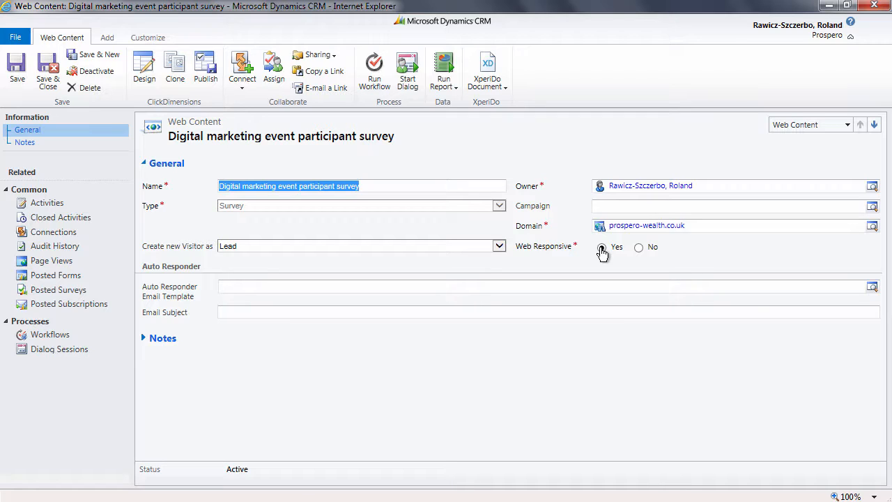
left_click(143, 66)
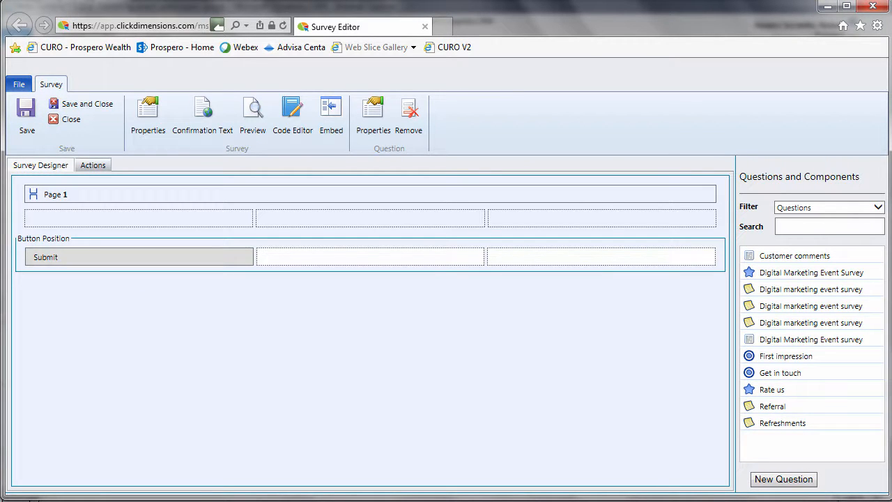
Add the Venue question to page 1 with label and field widths of three columns, and place the Useful question above it
left_click_drag(855, 337, 100, 233)
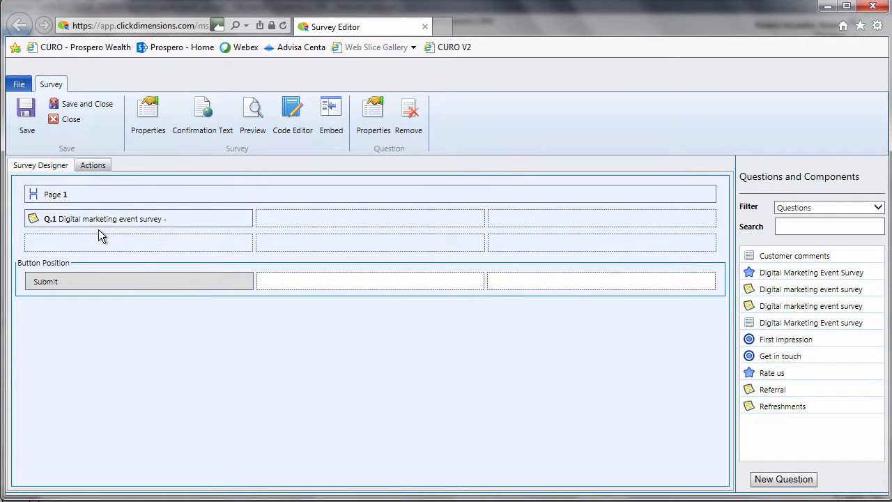
double_click(170, 223)
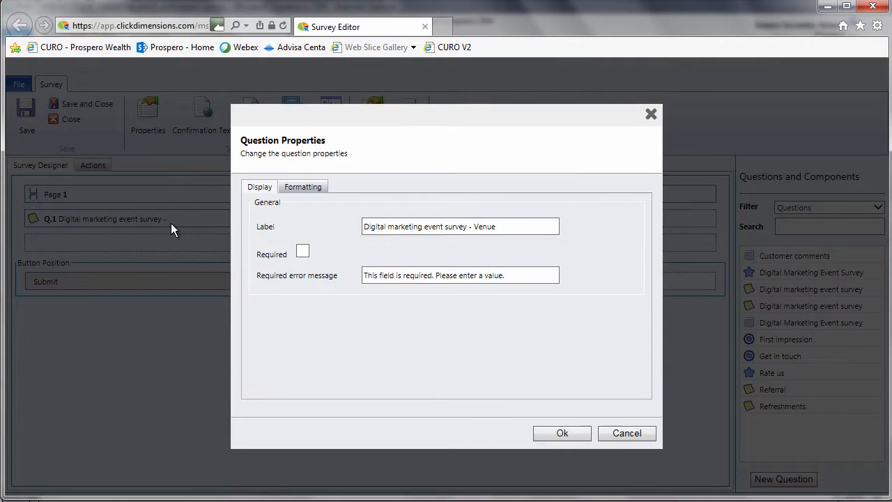
left_click(310, 186)
left_click(358, 225)
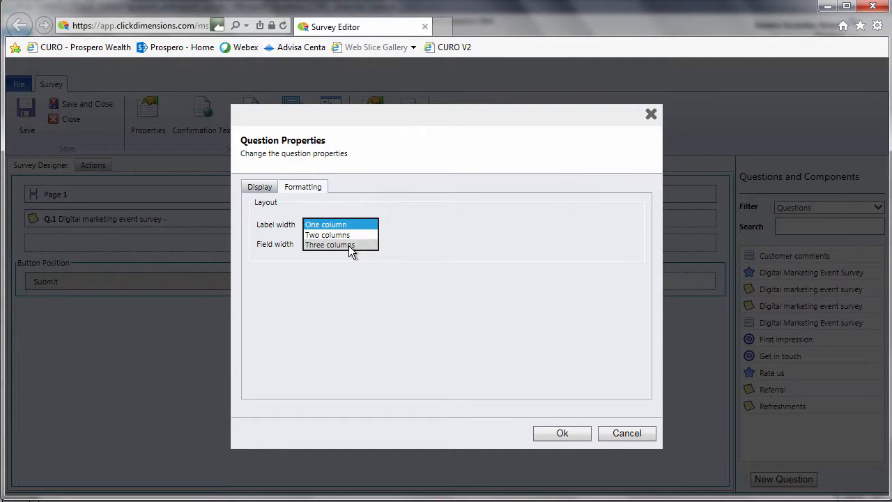
left_click(349, 245)
left_click(348, 245)
left_click(343, 264)
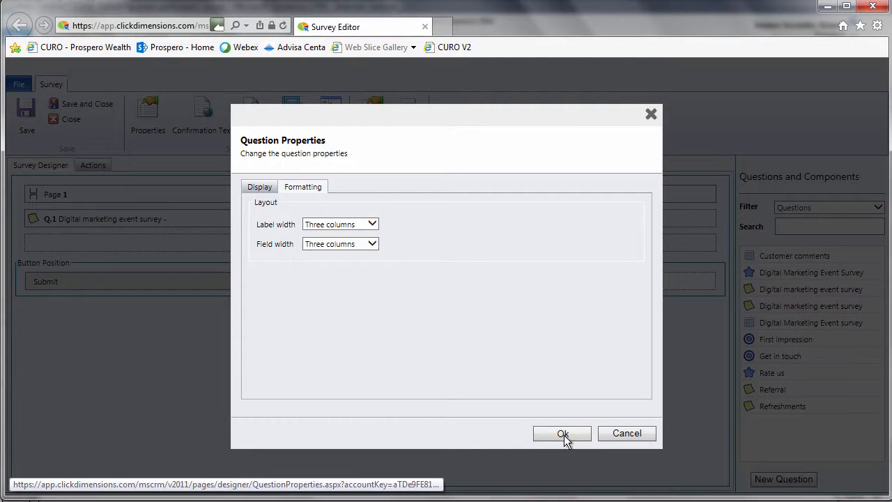
left_click(564, 433)
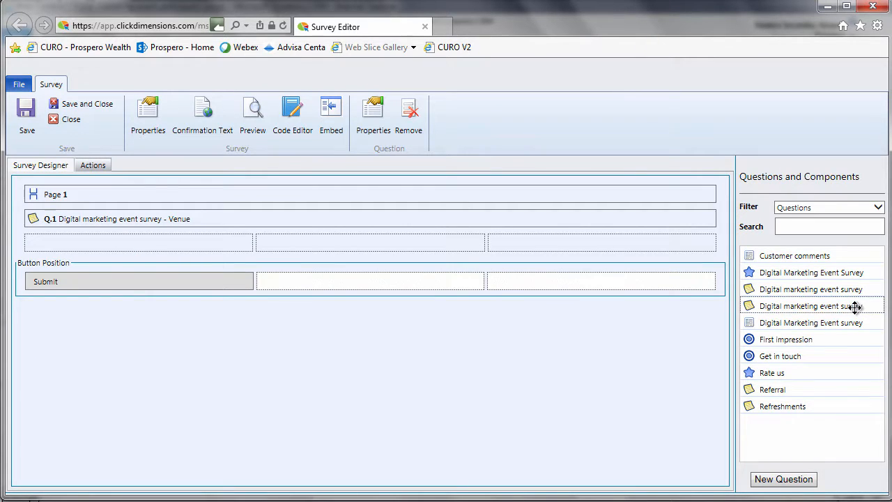
left_click_drag(857, 304, 159, 215)
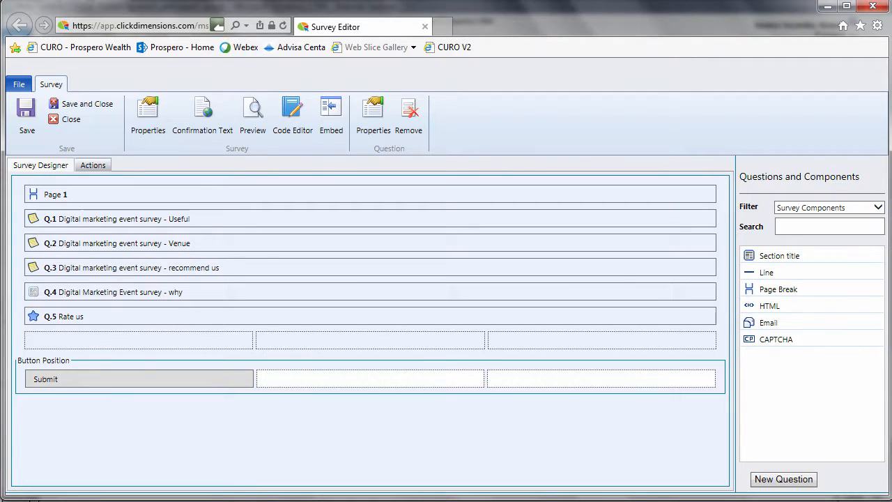
Add the Email component below the Rate us question and set its label and field widths to three columns
left_click_drag(819, 323, 157, 336)
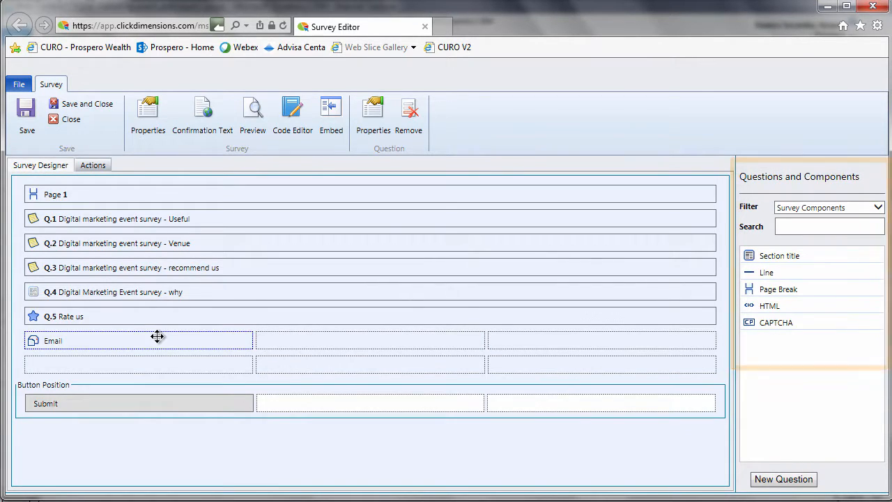
double_click(157, 336)
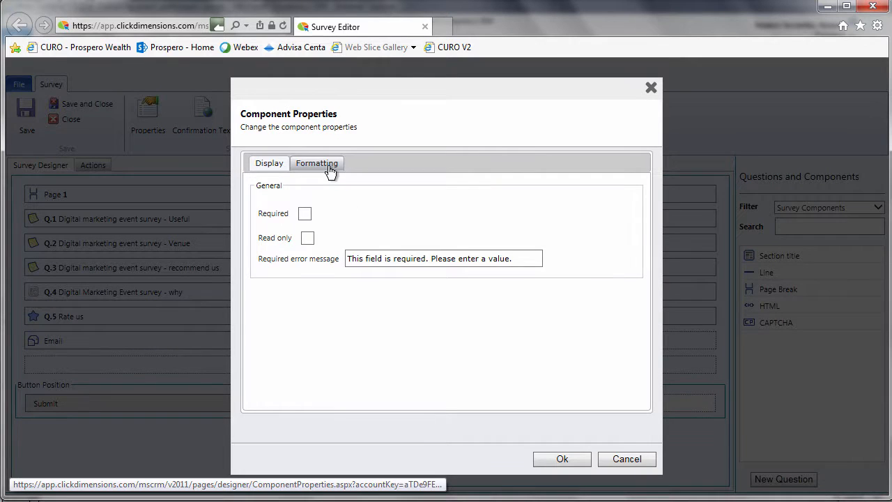
left_click(326, 167)
left_click(409, 207)
left_click(403, 225)
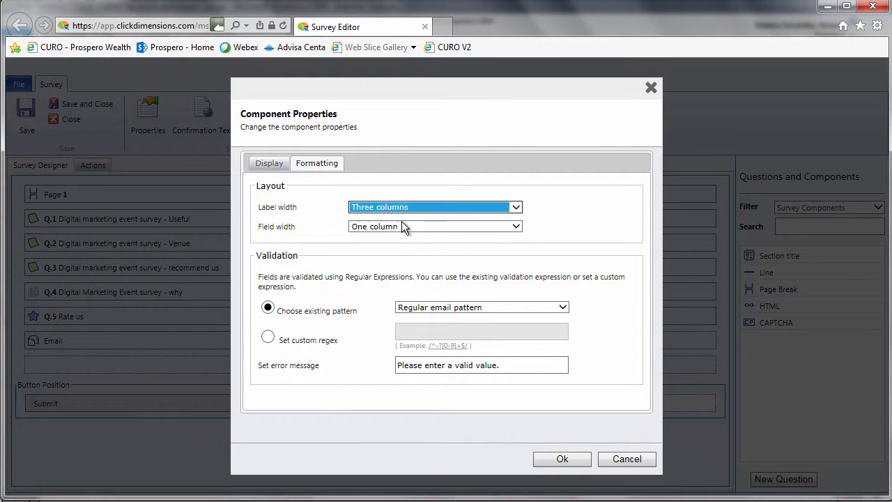
left_click(400, 226)
left_click(390, 246)
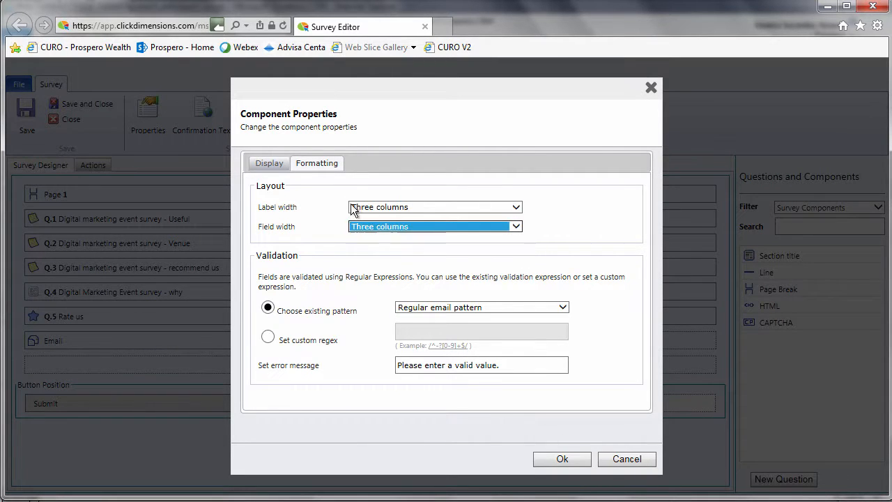
Make the Email component required and add a CAPTCHA component in the row beneath it
left_click(269, 165)
left_click(305, 215)
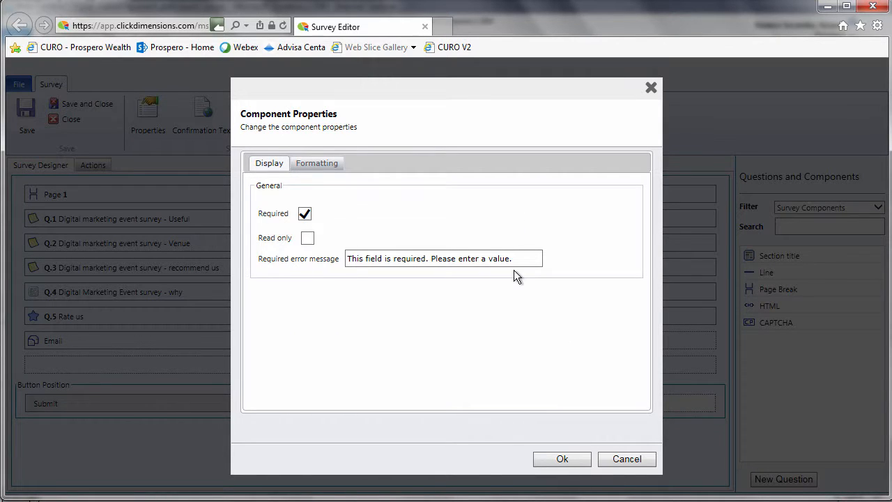
left_click(556, 458)
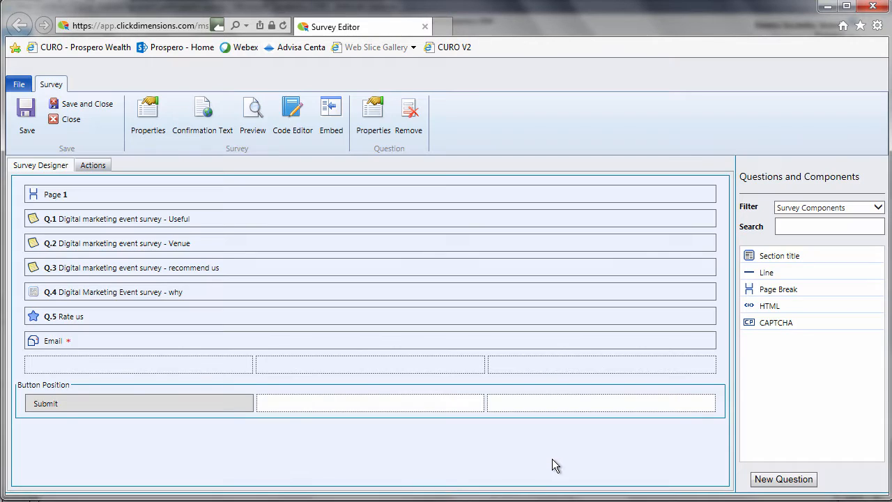
left_click_drag(794, 321, 83, 365)
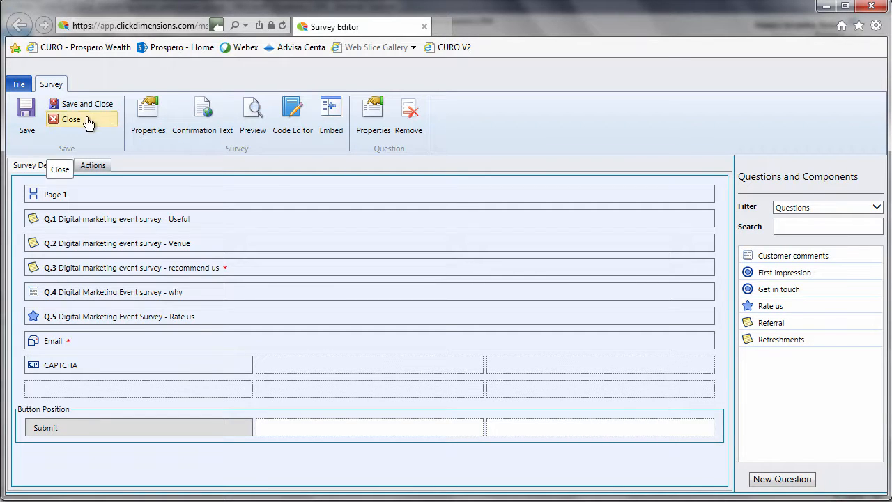
Preview the finished survey in a maximized window
left_click(254, 114)
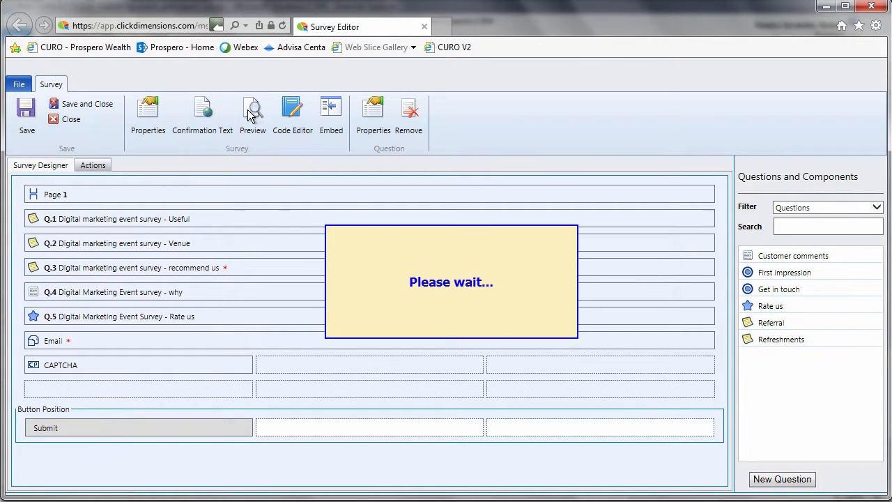
key("super+Up")
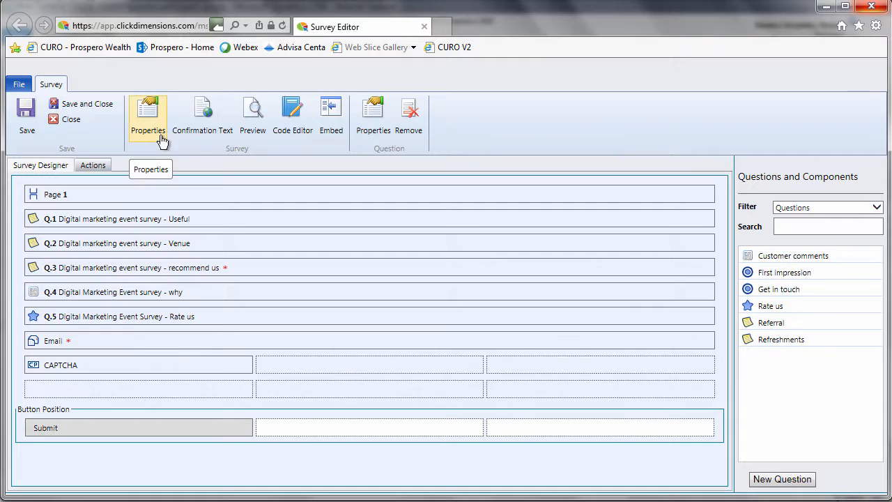
Copy the survey's complete iframe embed code from the embed options and close the dialog
left_click(334, 105)
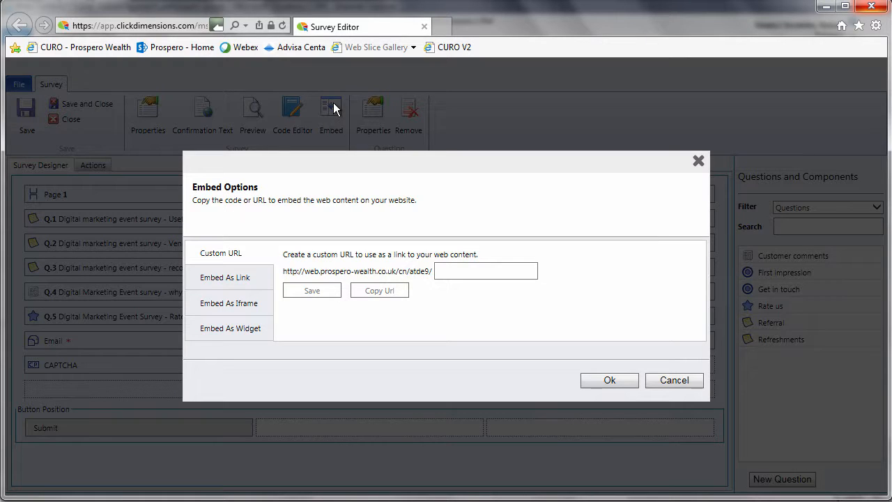
left_click(231, 307)
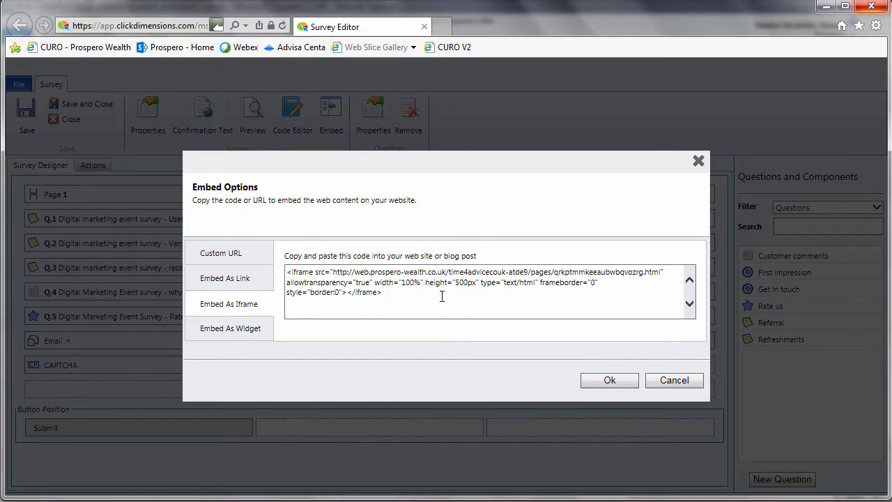
left_click_drag(442, 295, 278, 263)
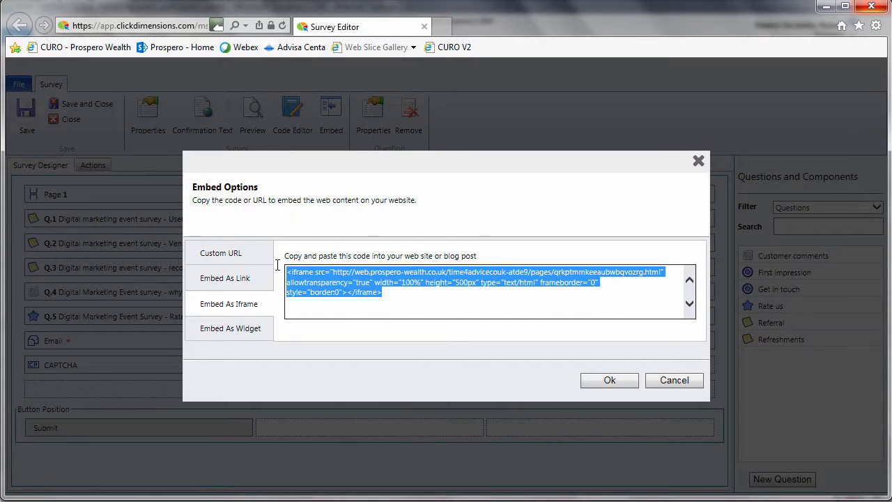
right_click(354, 279)
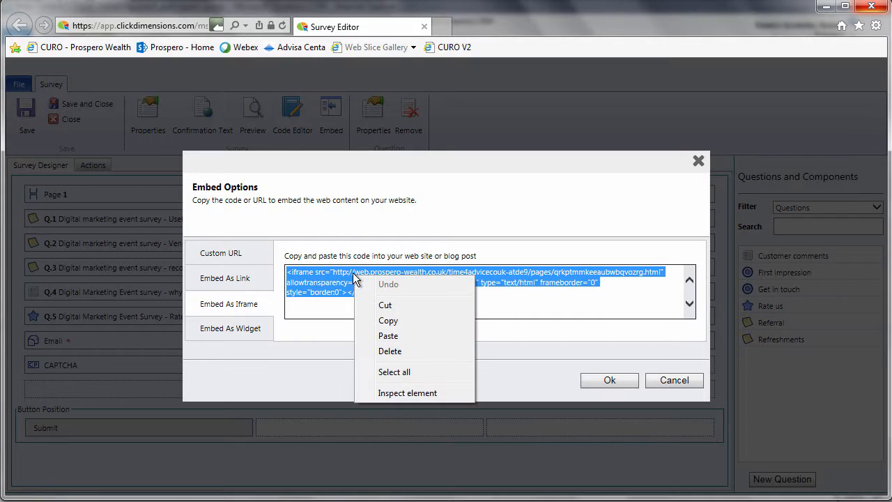
left_click(389, 321)
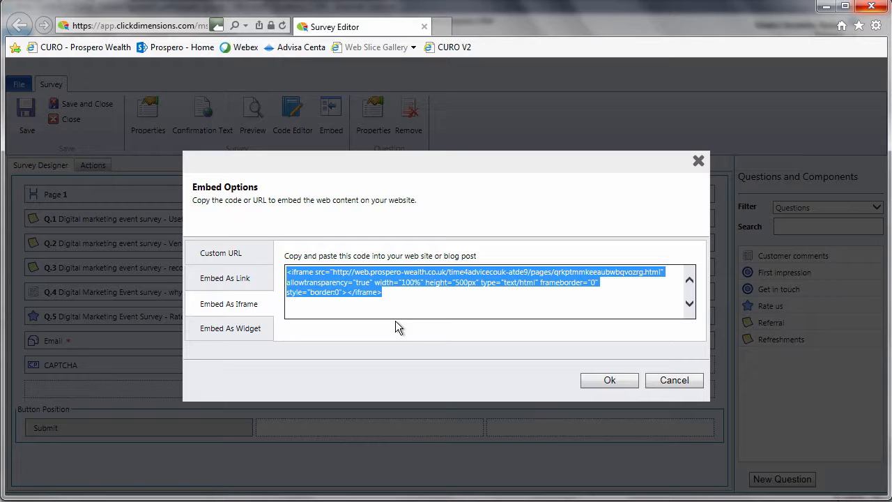
left_click(617, 383)
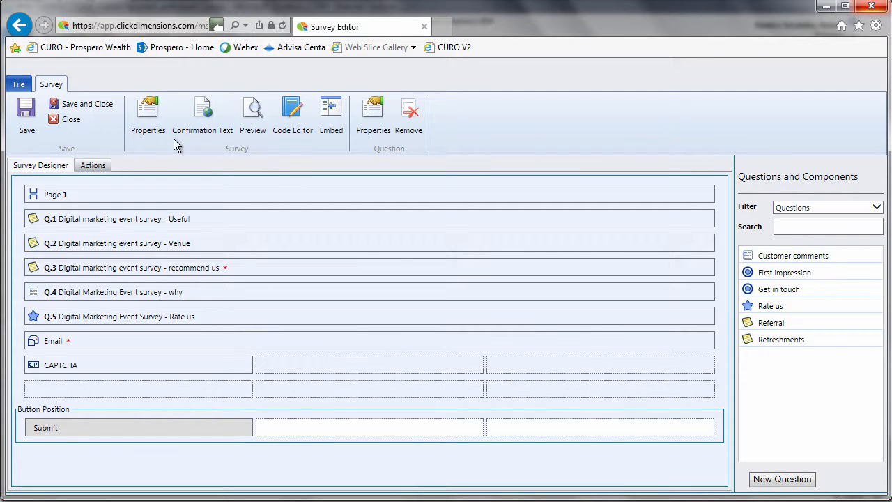
Open the survey's Code Editor in a maximized window to examine its HTML, CSS and Javascript
left_click(293, 113)
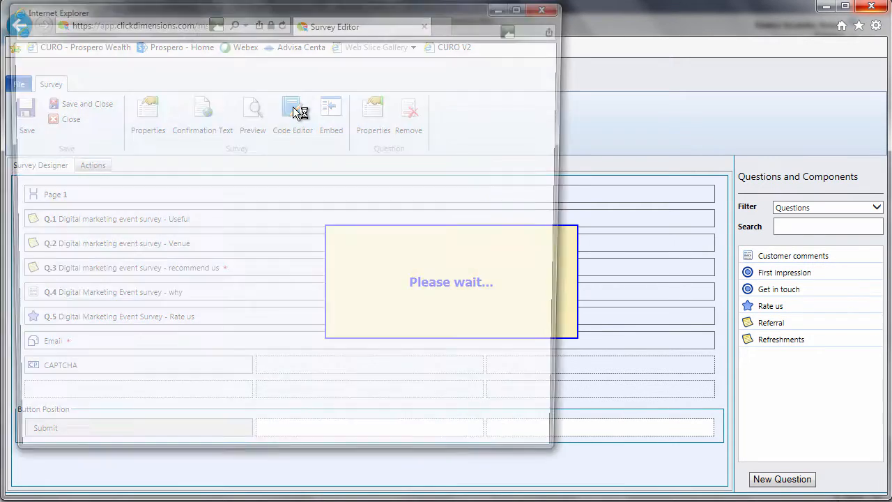
double_click(417, 10)
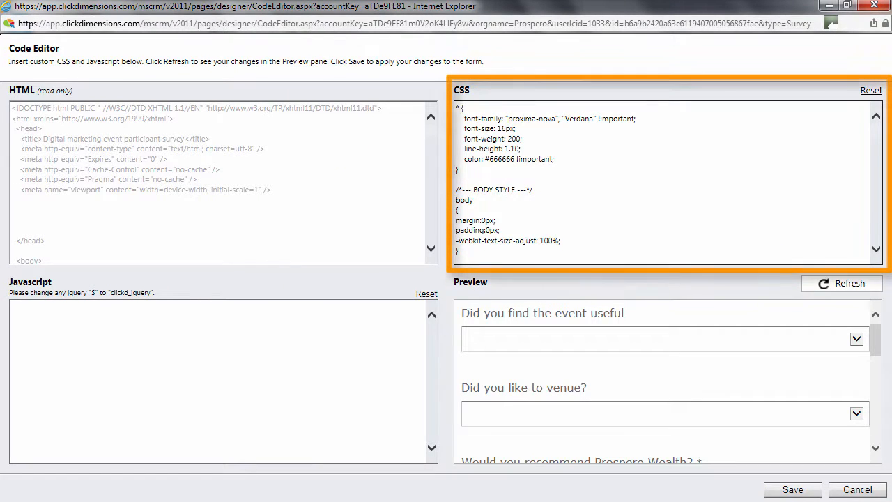
Close the Code Editor without saving and close the survey's web content record
left_click(578, 152)
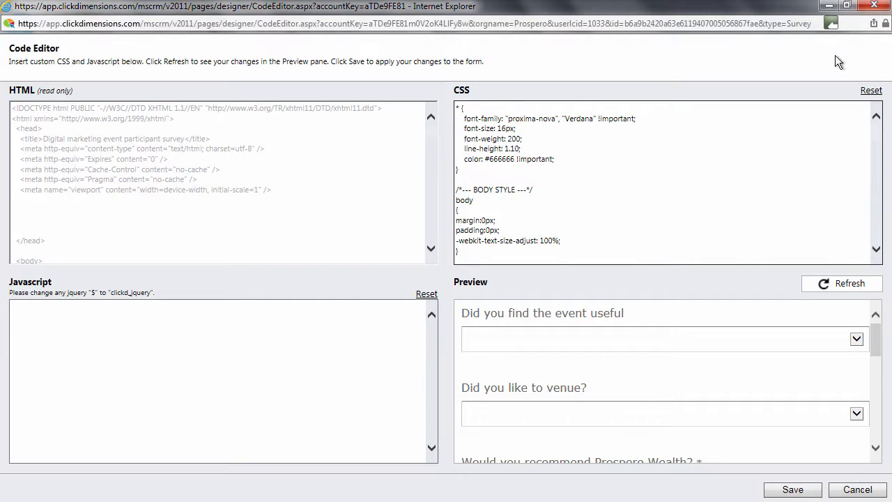
left_click(876, 9)
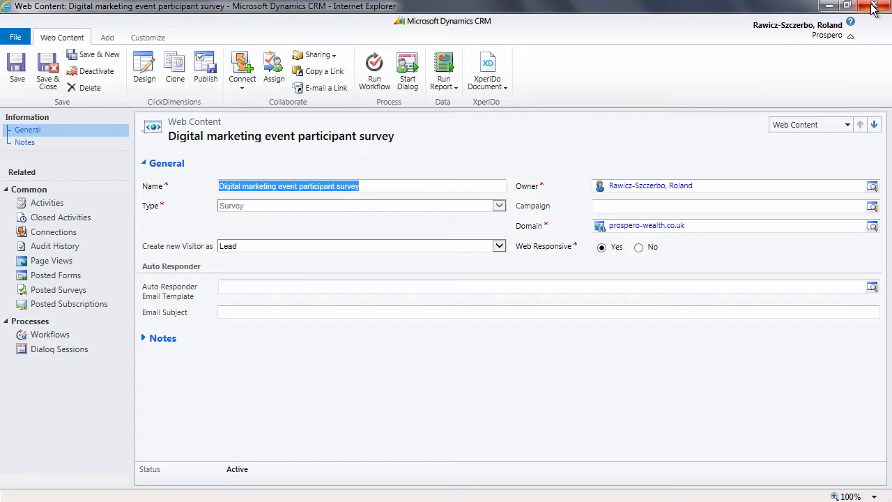
left_click(872, 5)
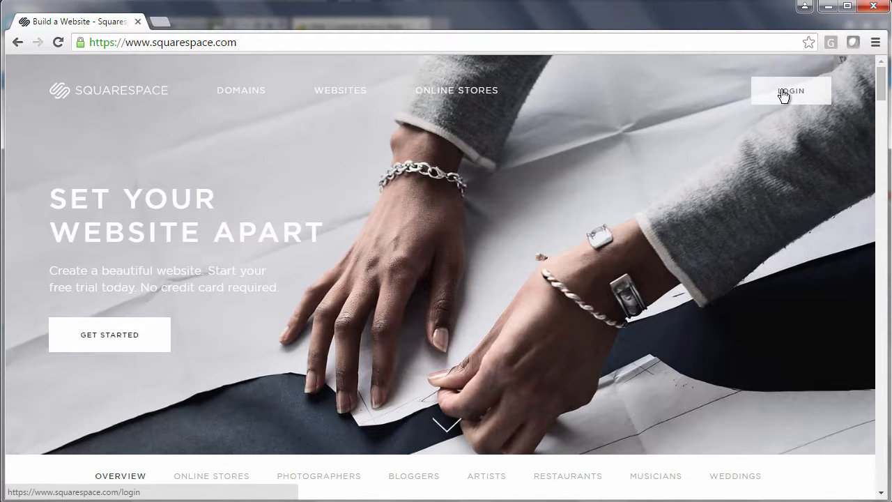
Switch to the Squarespace website and log in by entering the account password
left_click(784, 96)
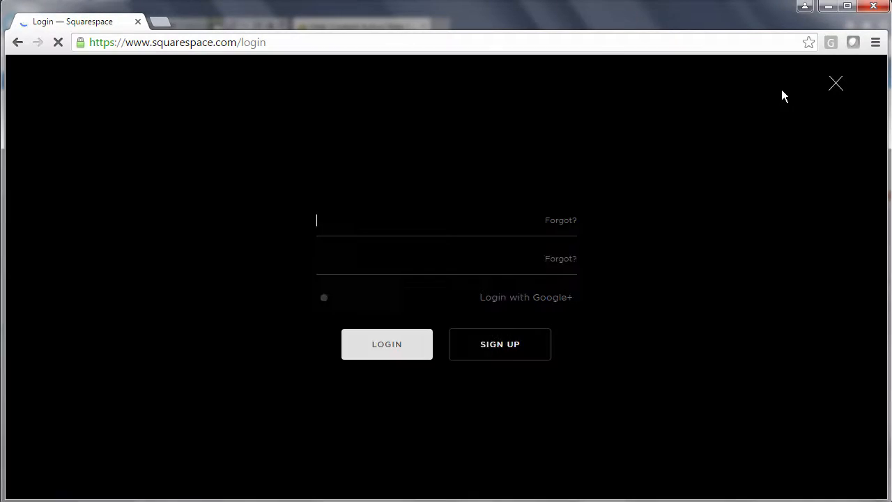
left_click(348, 259)
type("*")
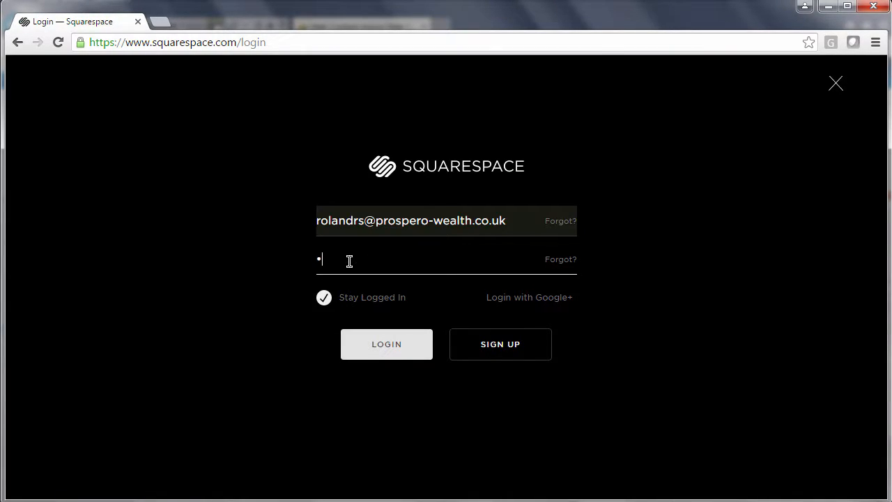
type("***********")
key("Return")
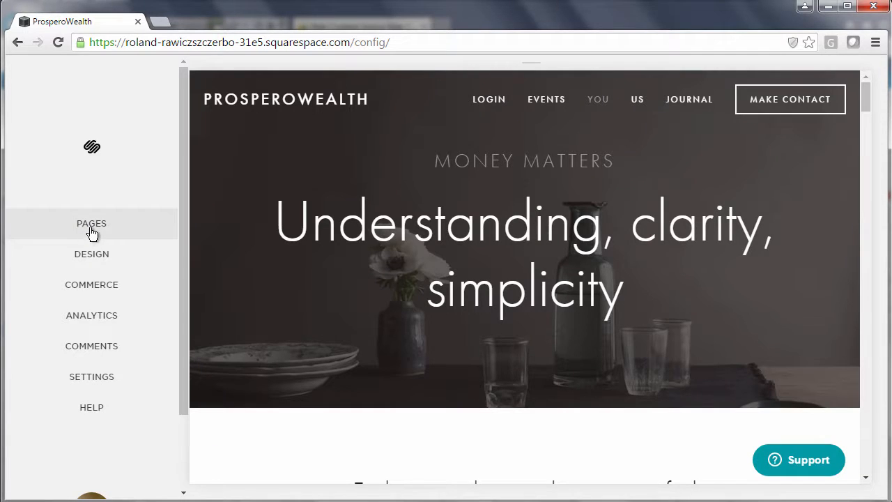
Open the digital marketing event survey page from the site's unlinked pages
left_click(92, 233)
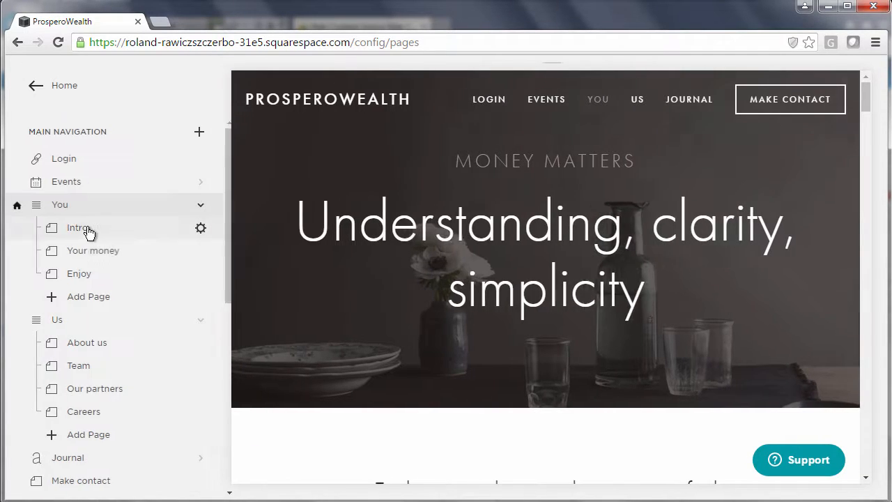
left_click_drag(229, 221, 210, 378)
left_click(136, 363)
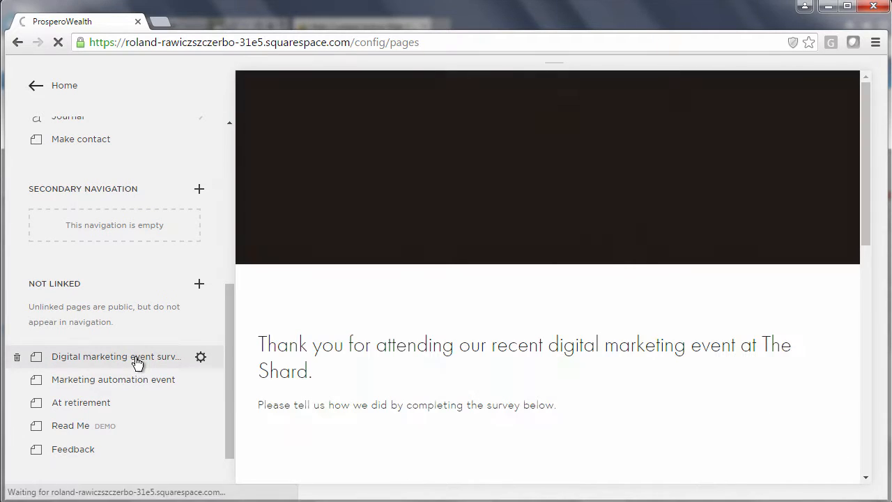
Check the survey page's media and content settings and close them without saving
left_click(201, 357)
left_click(743, 85)
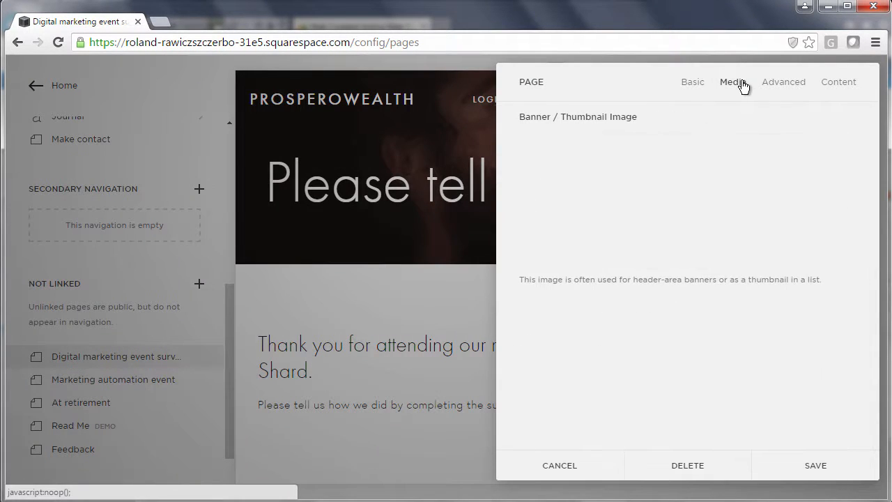
left_click(838, 82)
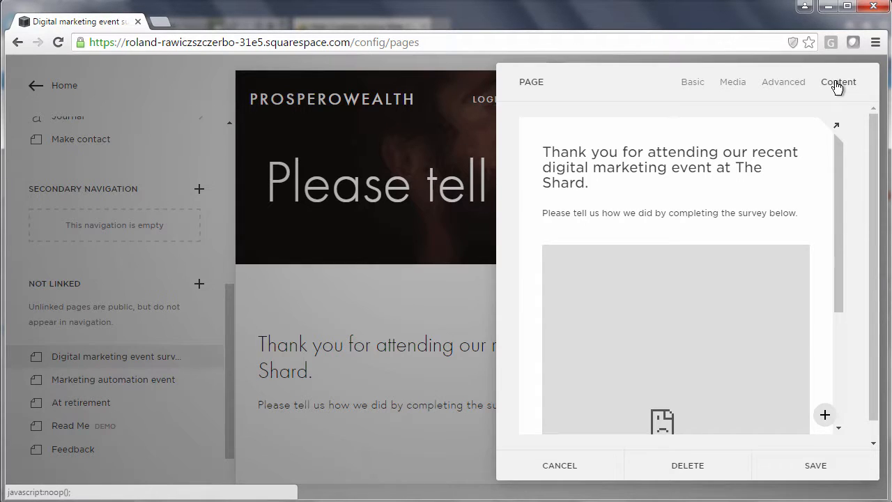
key("Escape")
Edit the survey page's content and open the code block beneath the introductory text for editing
left_click_drag(866, 234, 858, 313)
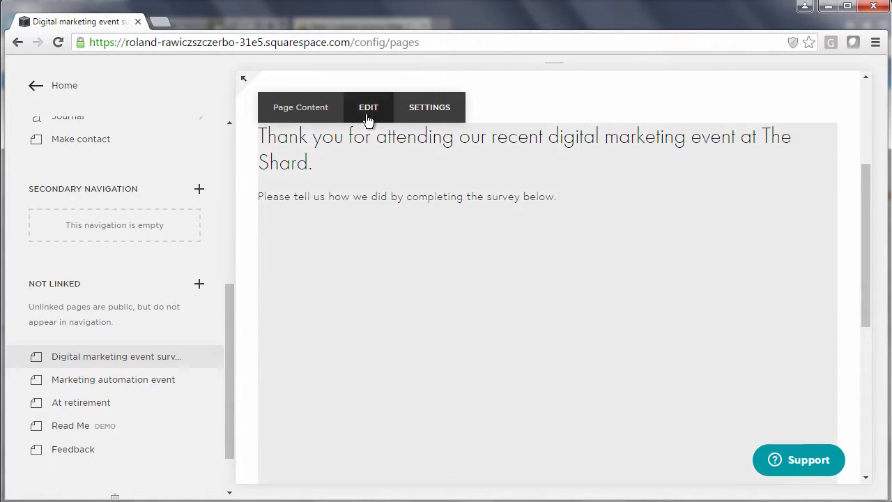
left_click(367, 109)
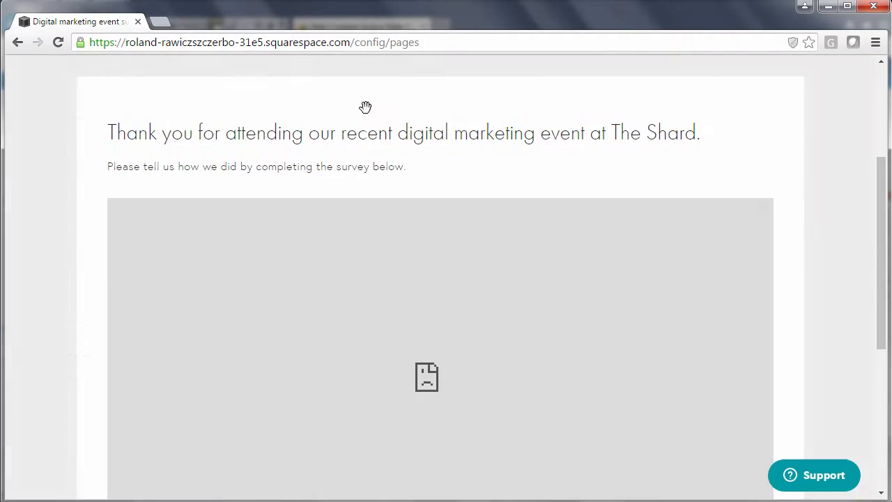
mouse_move(423, 235)
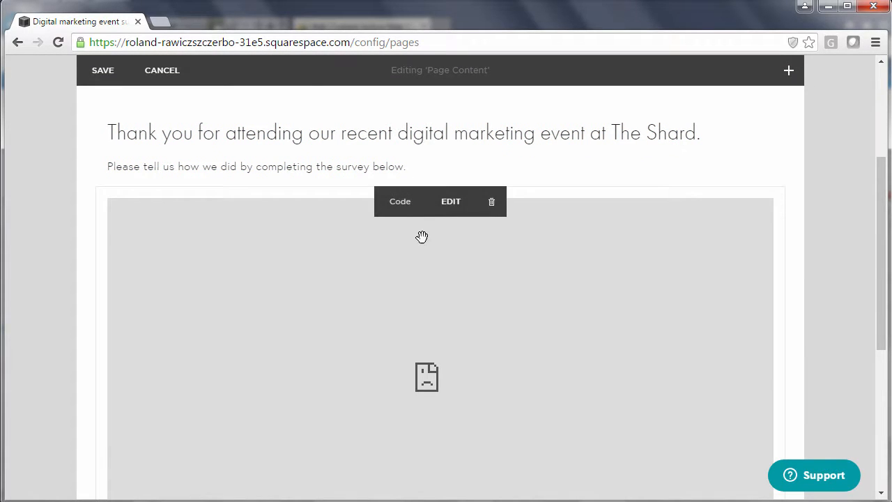
left_click(451, 204)
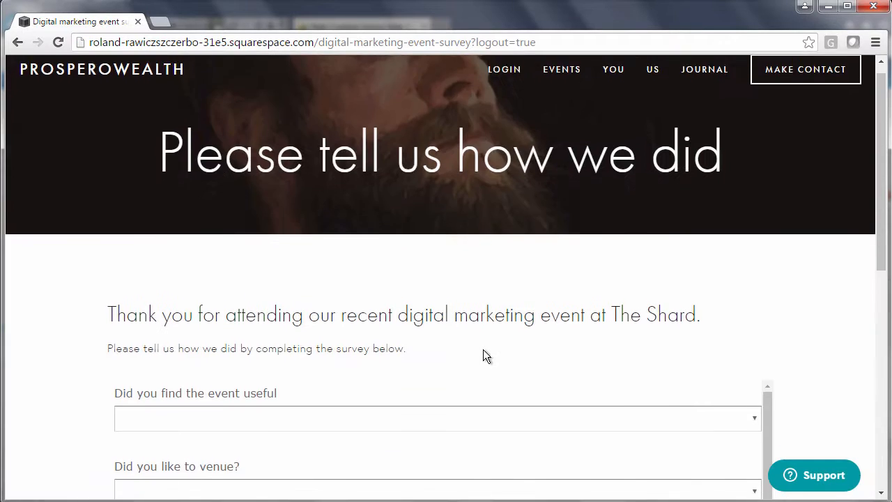
Review the embedded survey's questions on the published event survey page
scroll(483, 350, "down", 3)
scroll(484, 350, "down", 5)
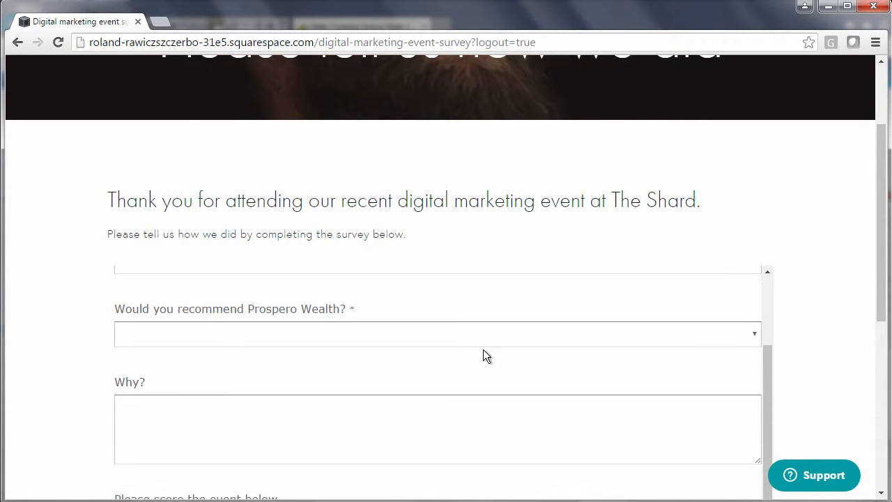
scroll(485, 362, "down", 3)
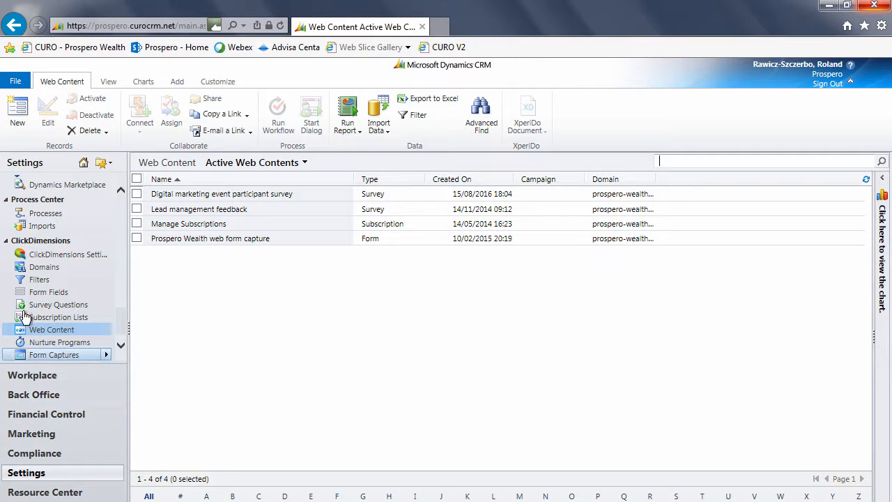
Go to the CRM processes and examine the action steps of the Survey alert response workflow
left_click(60, 215)
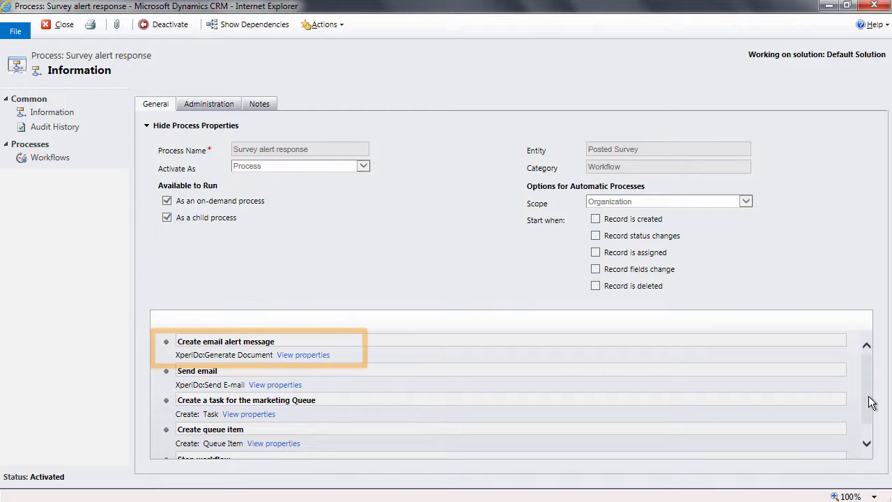
scroll(871, 404, "down", 1)
scroll(871, 404, "down", 2)
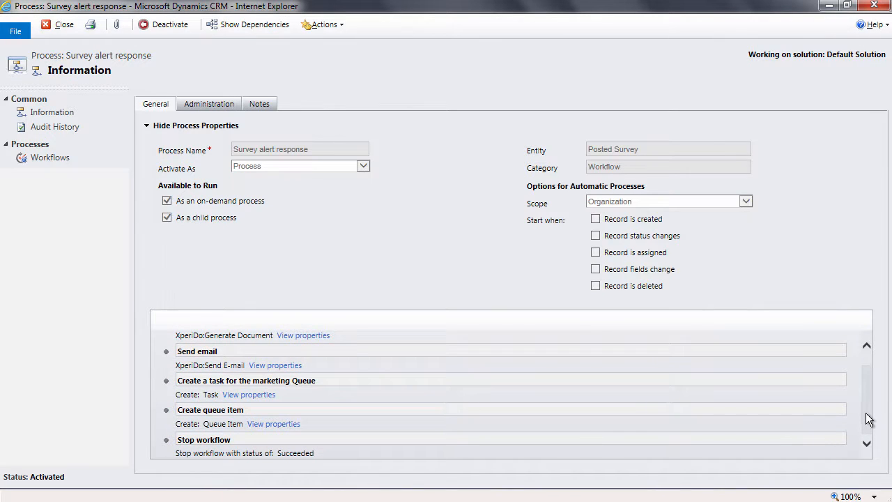
scroll(870, 412, "up", 1)
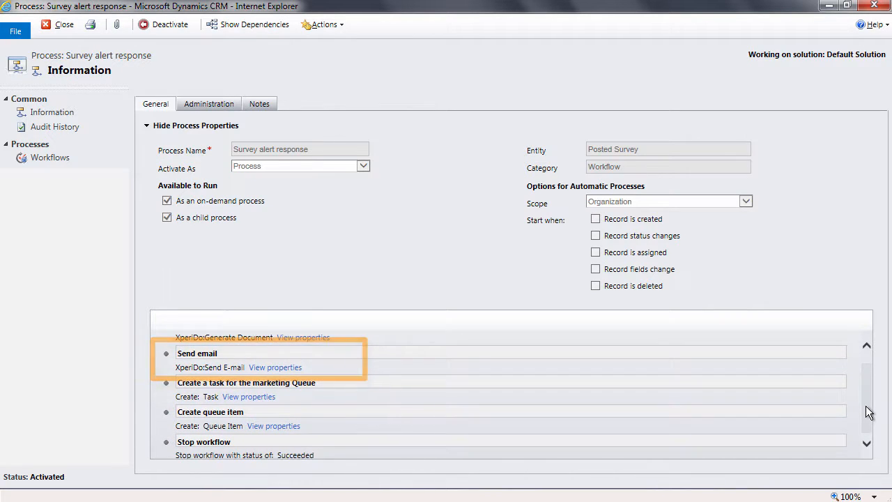
scroll(870, 407, "up", 1)
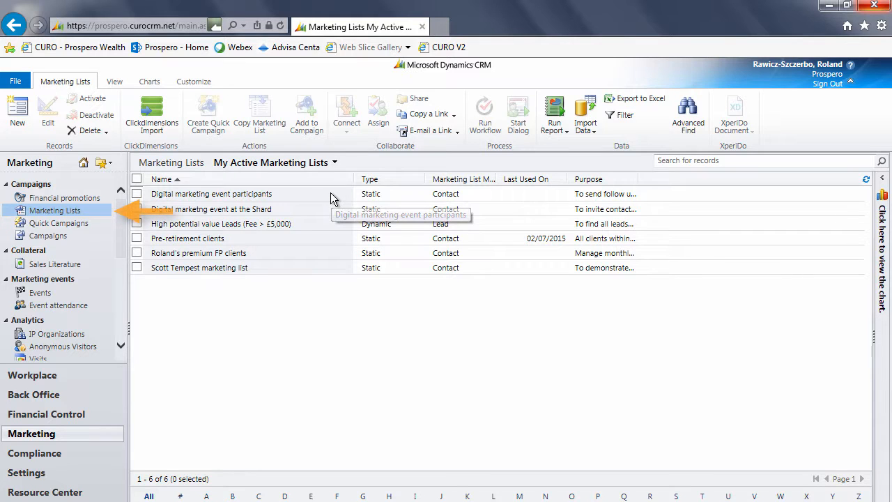
Open the Digital marketing event participants marketing list in a maximized window and view its members
left_click(331, 193)
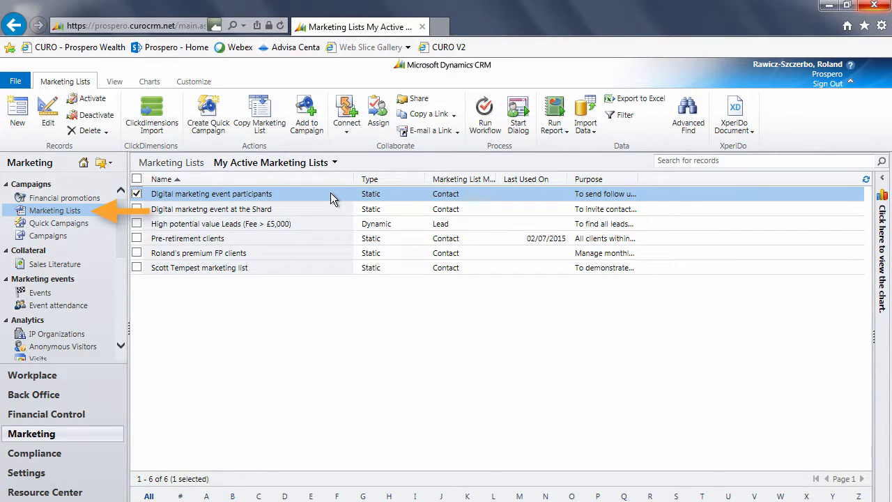
double_click(331, 193)
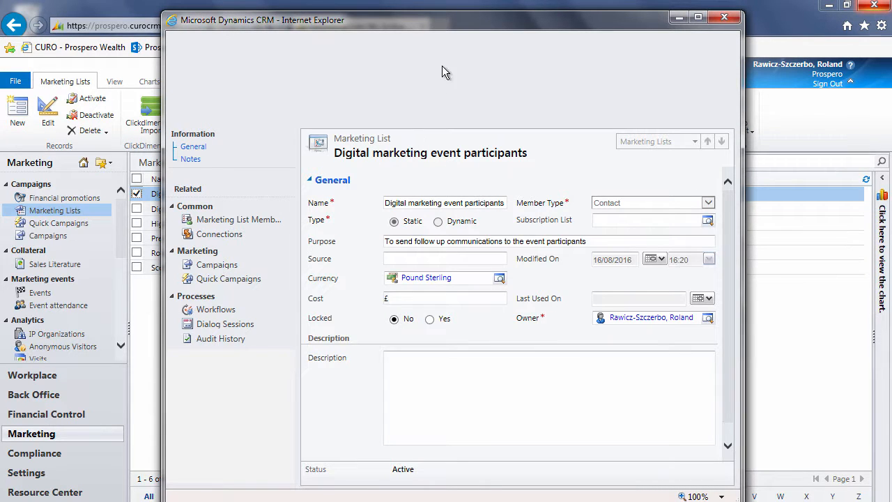
double_click(445, 20)
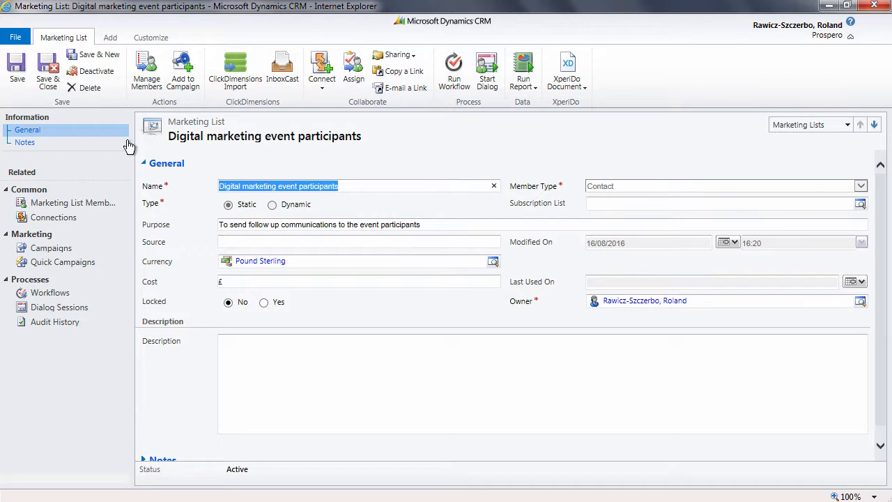
left_click(47, 206)
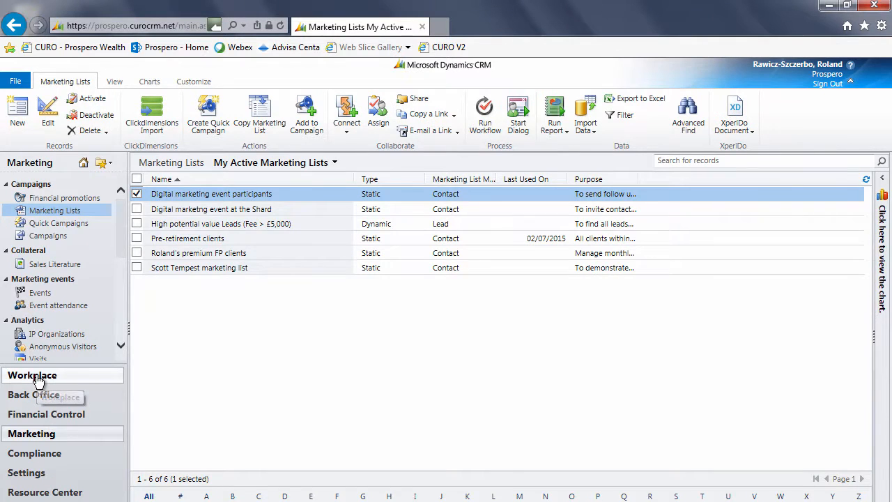
Show the Contacts in the Workplace area and open Advanced Find from there
left_click(38, 380)
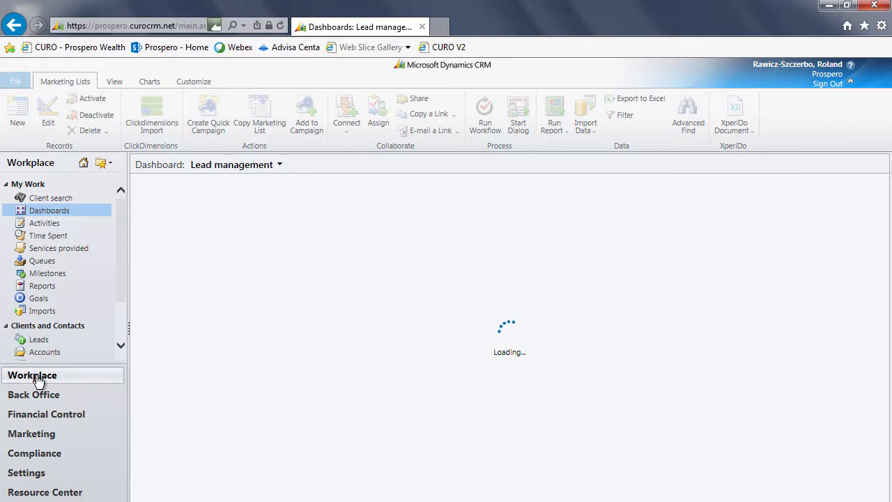
scroll(120, 326, "down", 2)
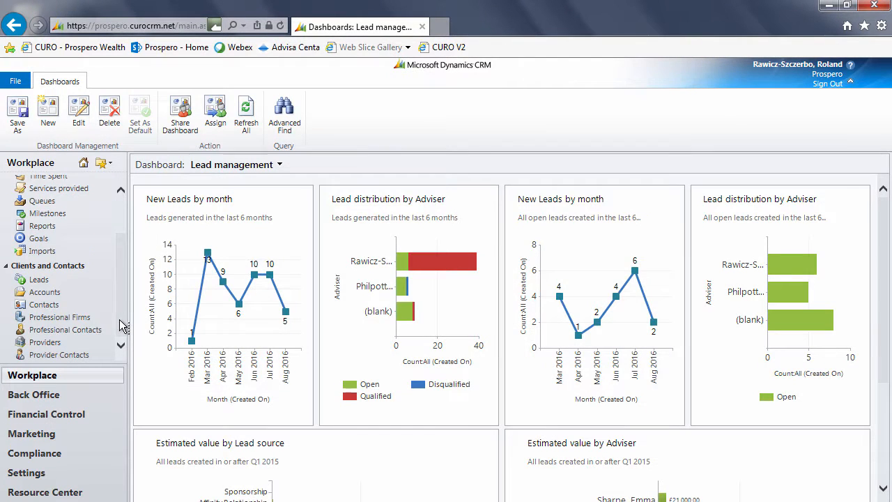
left_click(44, 305)
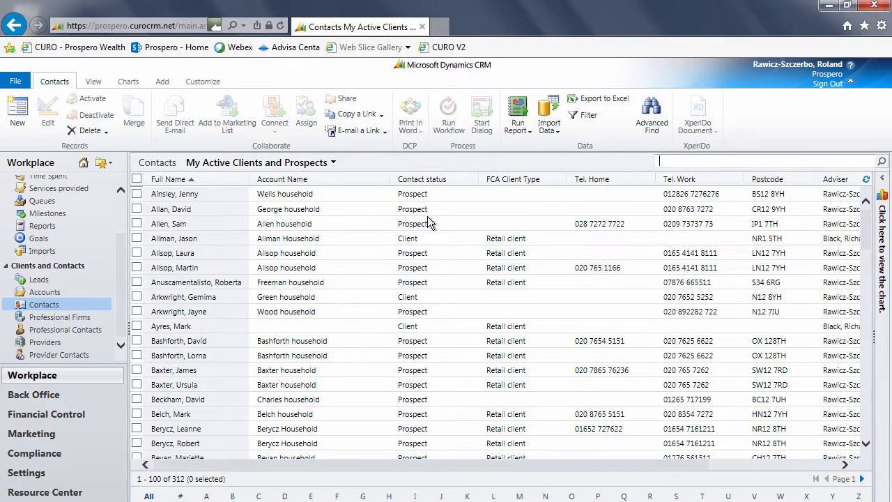
left_click(652, 108)
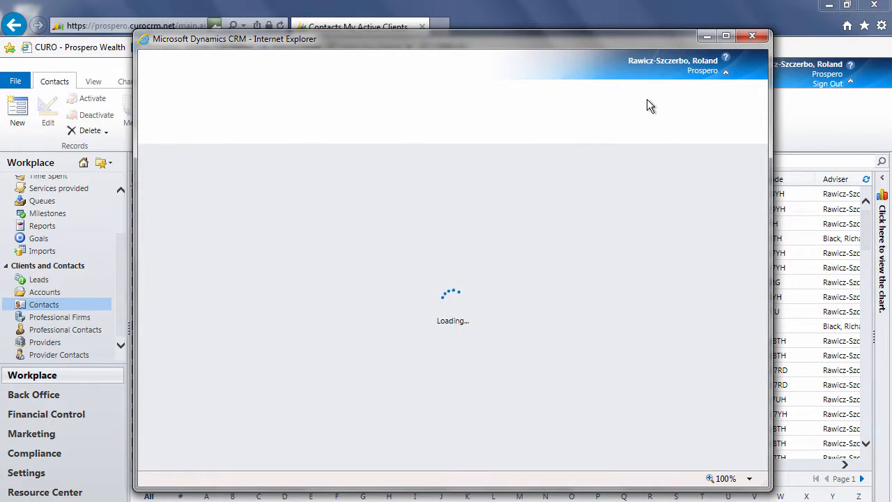
Add the related Event Participations (Contact) entity to the contacts query
left_click(227, 178)
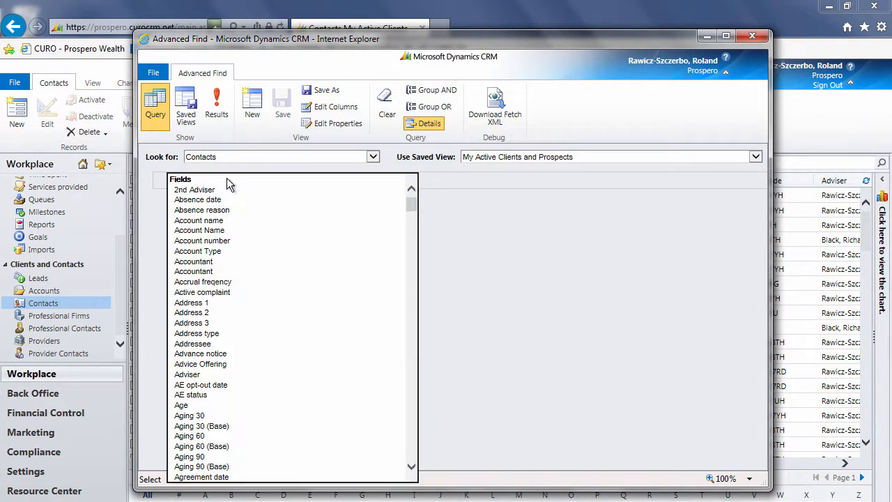
left_click_drag(410, 195, 411, 371)
scroll(293, 405, "down", 10)
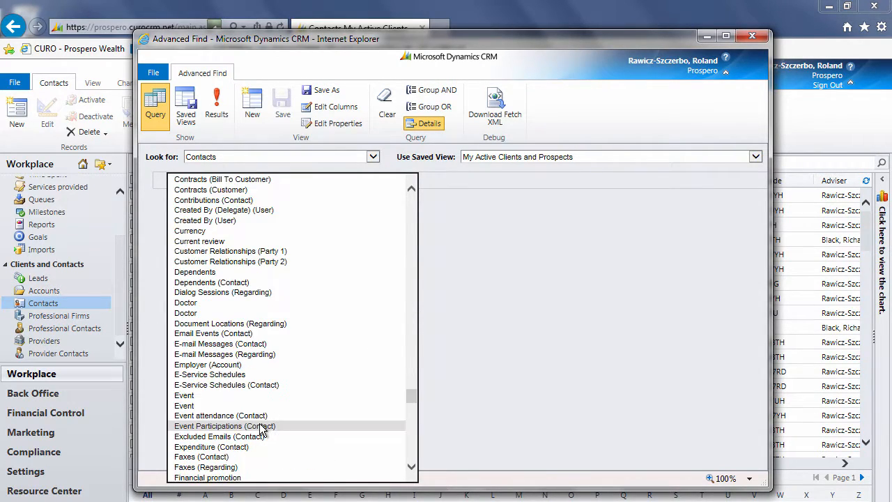
left_click(260, 424)
Add a Registration Status equals Attended condition under Event Participations (Contact)
left_click(239, 216)
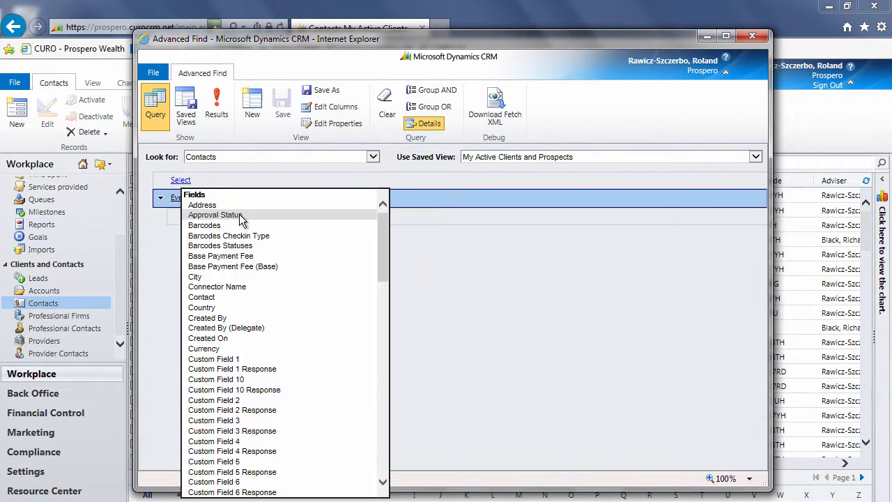
scroll(241, 218, "down", 11)
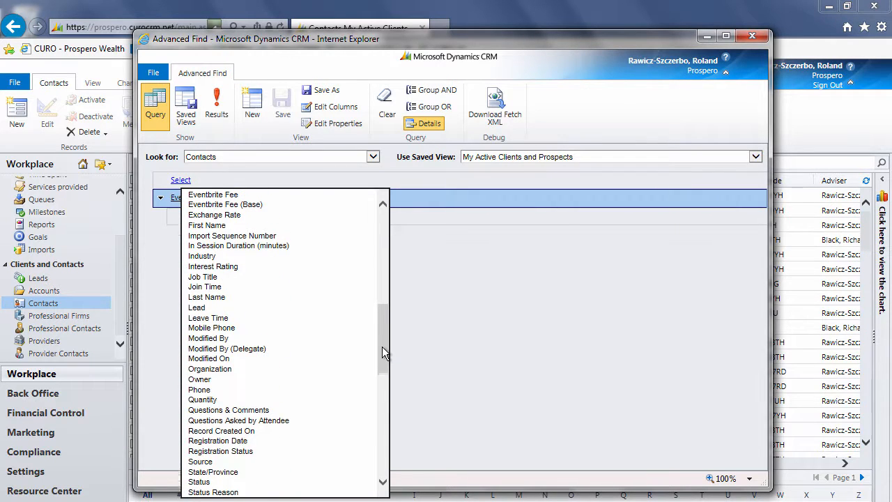
left_click(249, 452)
left_click(488, 219)
left_click(488, 219)
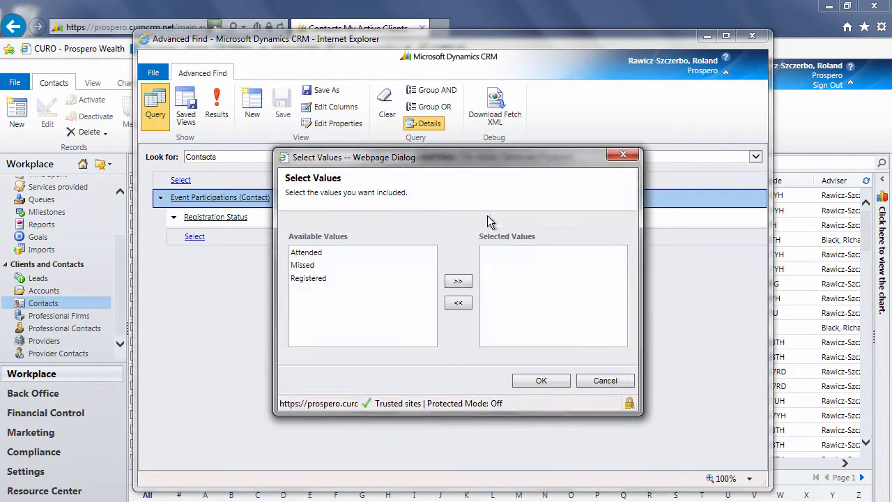
left_click(296, 255)
left_click(458, 281)
left_click(542, 381)
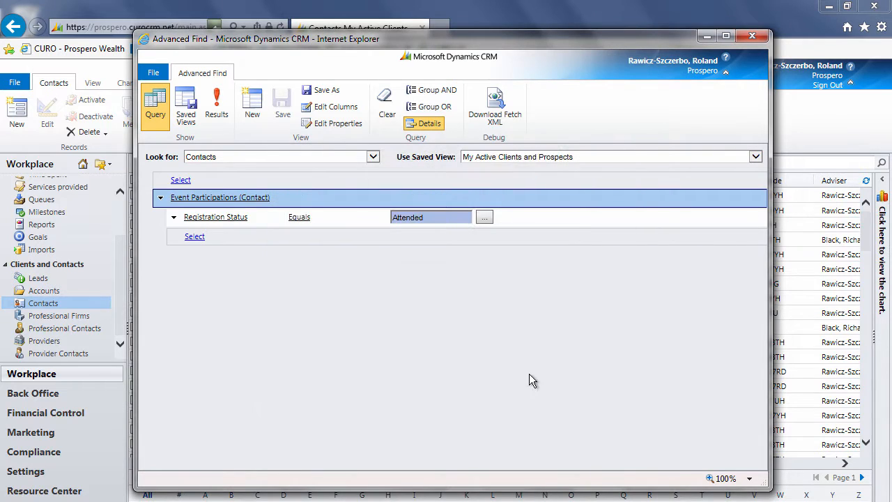
Add the related Event entity under Event Participations (Contact) in the query
left_click(231, 239)
left_click_drag(382, 226, 382, 415)
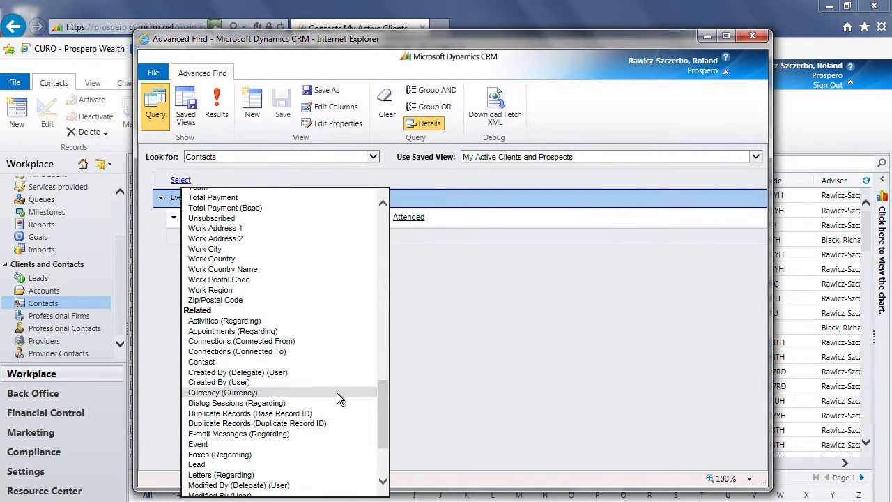
left_click(209, 446)
Add an Event condition where Name contains "marketing" and run the query
left_click(247, 272)
left_click(244, 427)
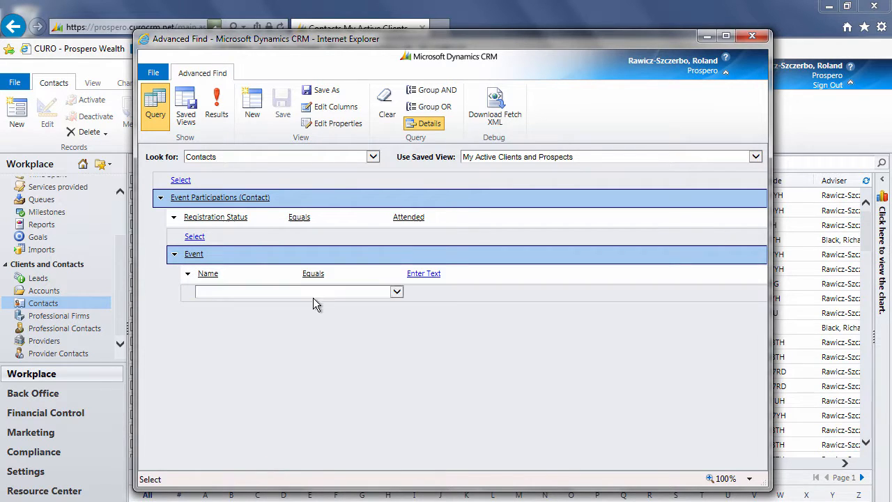
left_click(328, 274)
left_click(316, 292)
left_click(432, 272)
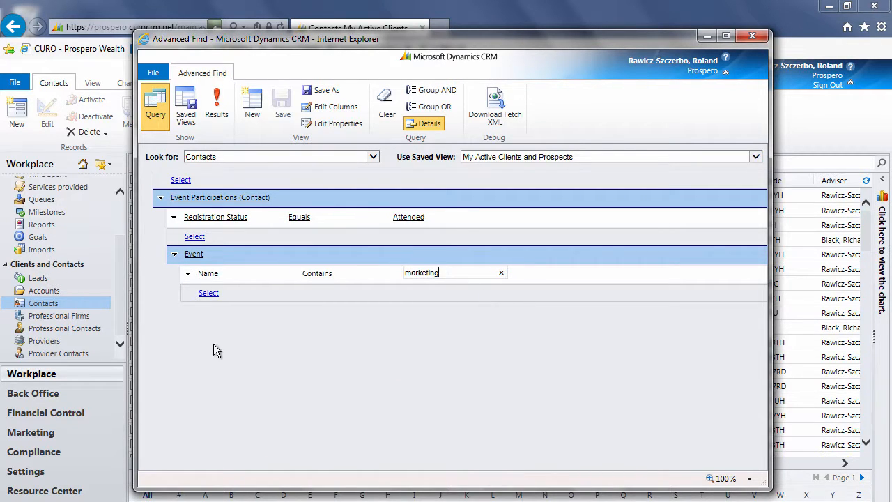
left_click(216, 105)
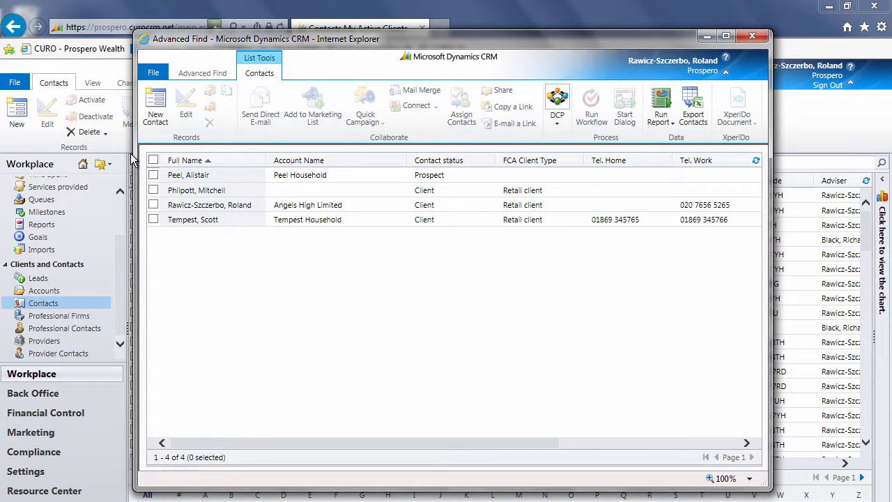
Add all the contacts found to the Digital marketing event participants marketing list
left_click(153, 162)
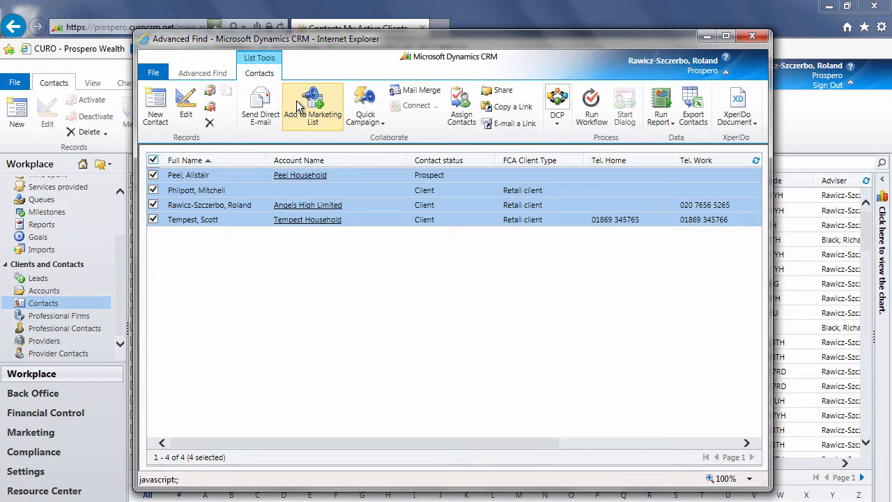
left_click(321, 104)
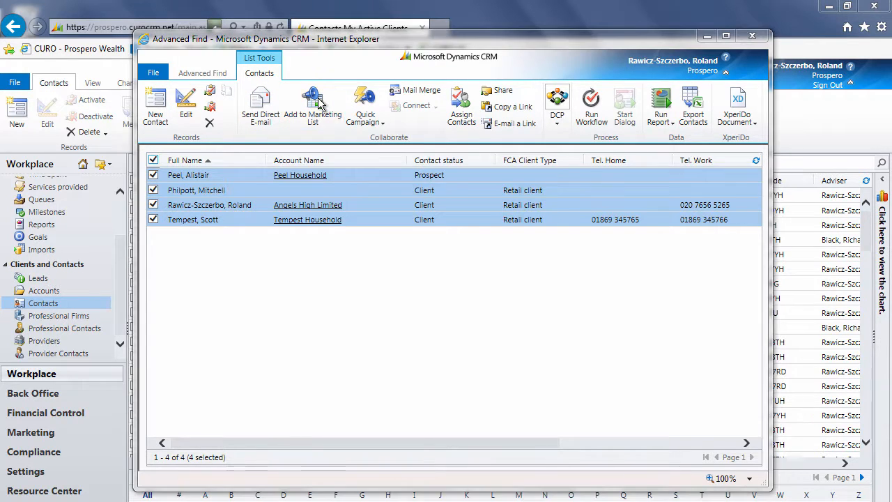
left_click(306, 162)
type("digi")
key("Return")
left_click(286, 224)
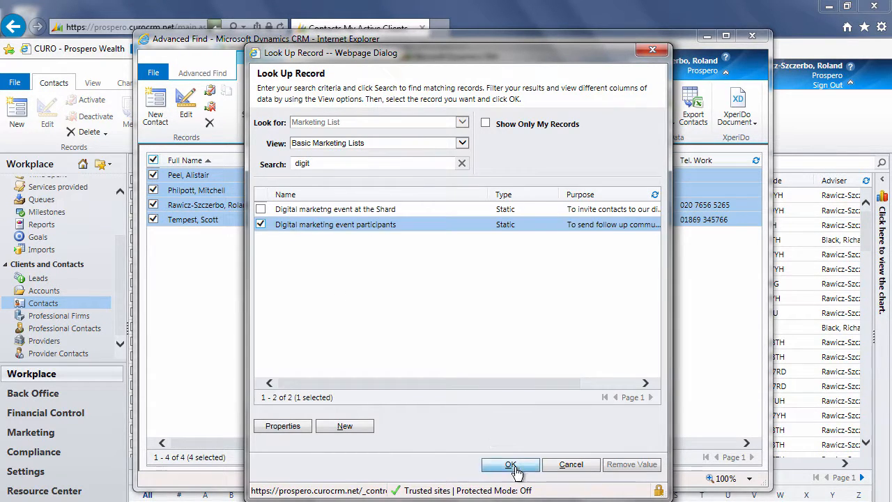
left_click(511, 465)
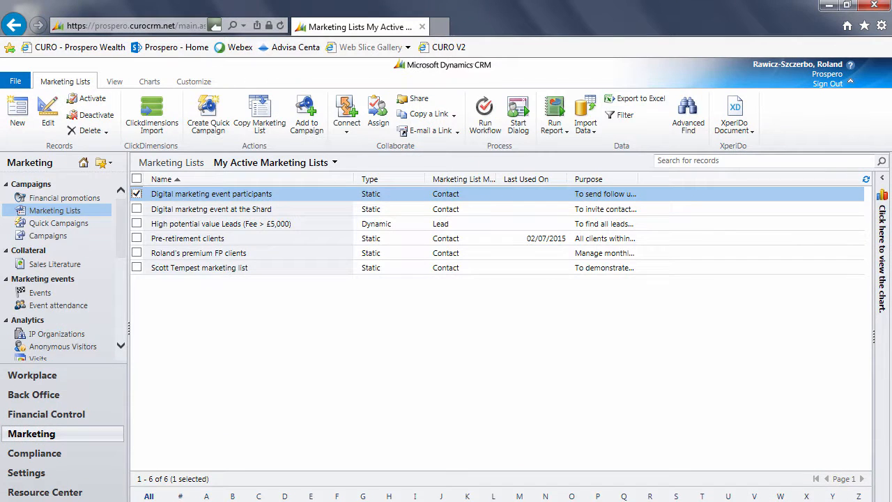
Open the Digital marketing event Survey request email template in a maximized window and launch its editor
scroll(125, 256, "down", 8)
left_click(59, 278)
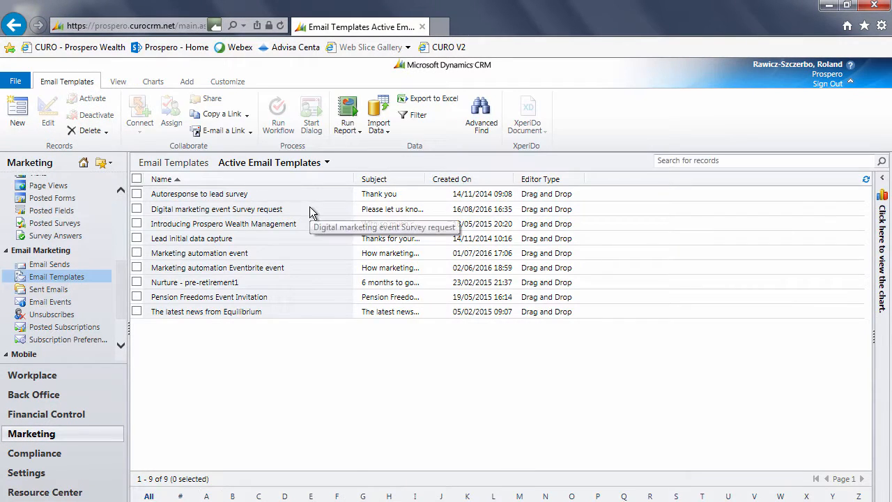
double_click(310, 206)
double_click(524, 20)
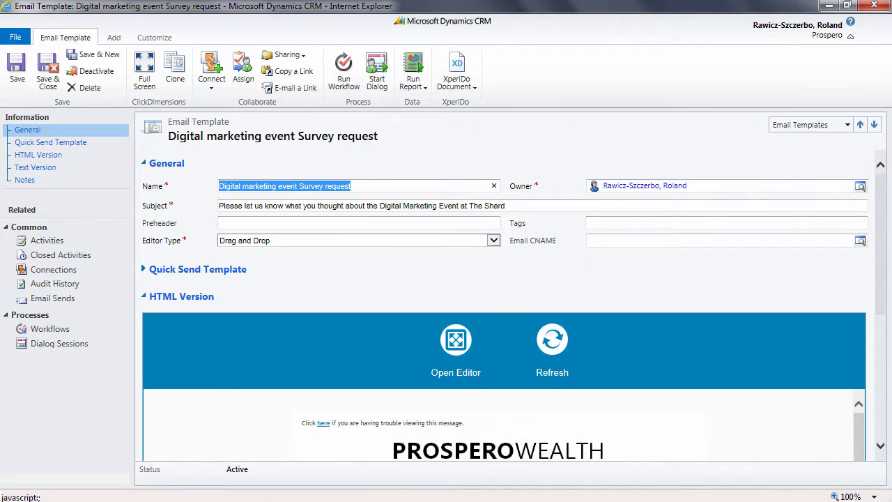
scroll(488, 282, "down", 3)
left_click(482, 275)
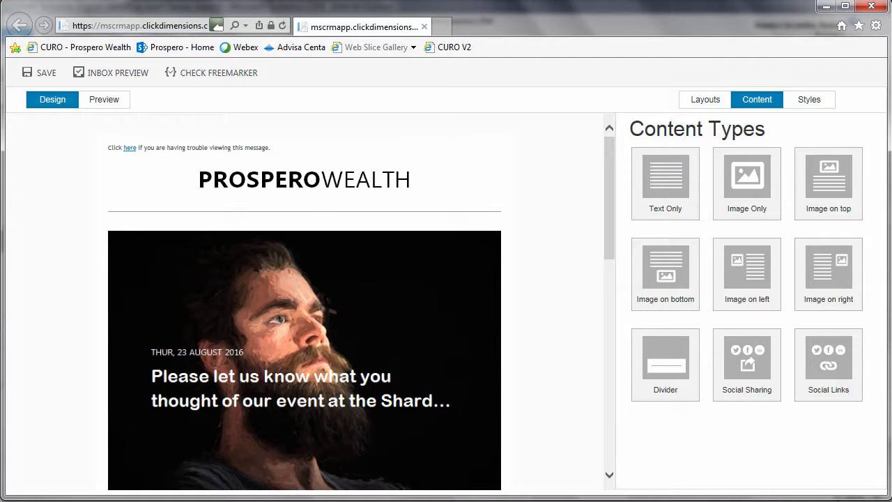
Check the website link behind the "Take the survey now" image, leaving it unchanged
left_click_drag(606, 168, 606, 320)
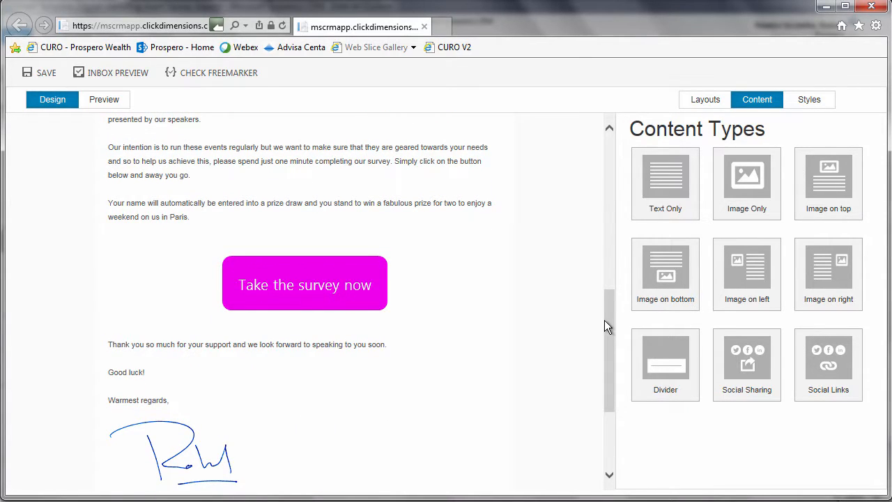
left_click(354, 267)
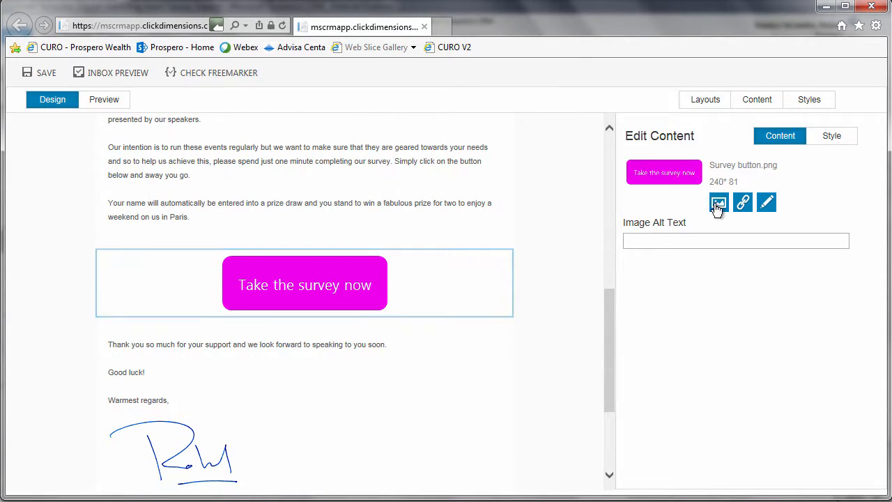
left_click(744, 202)
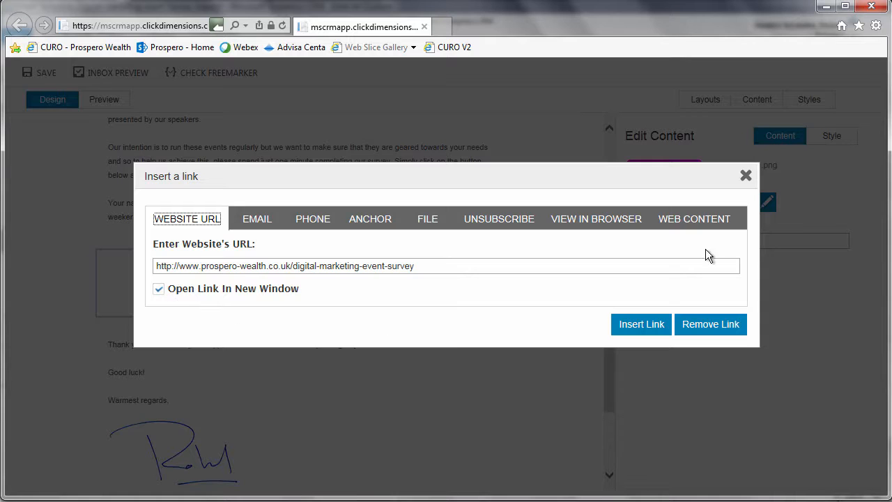
left_click(745, 177)
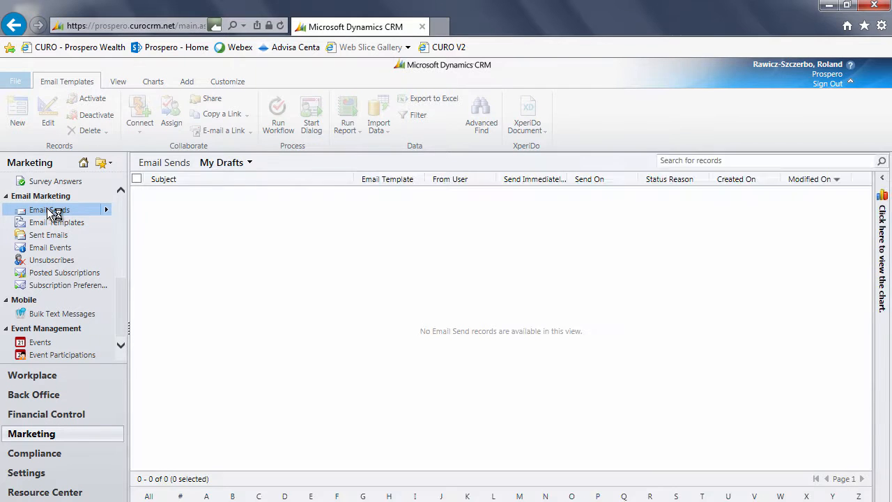
Create an email send from the Digital marketing event Survey request template, fill in the sender details and save it
left_click(17, 111)
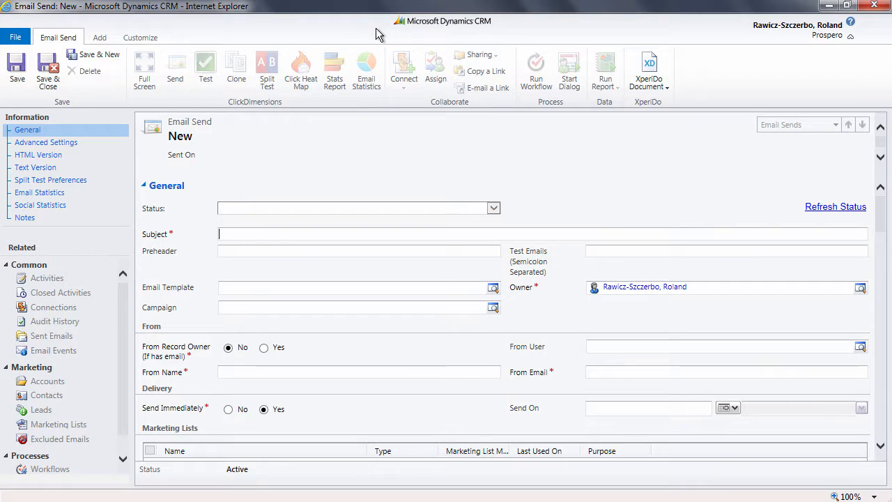
left_click(492, 287)
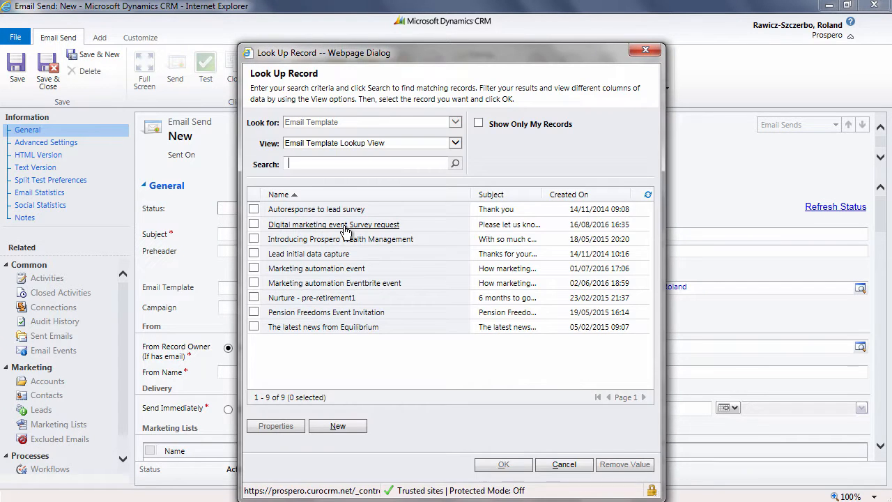
left_click(345, 227)
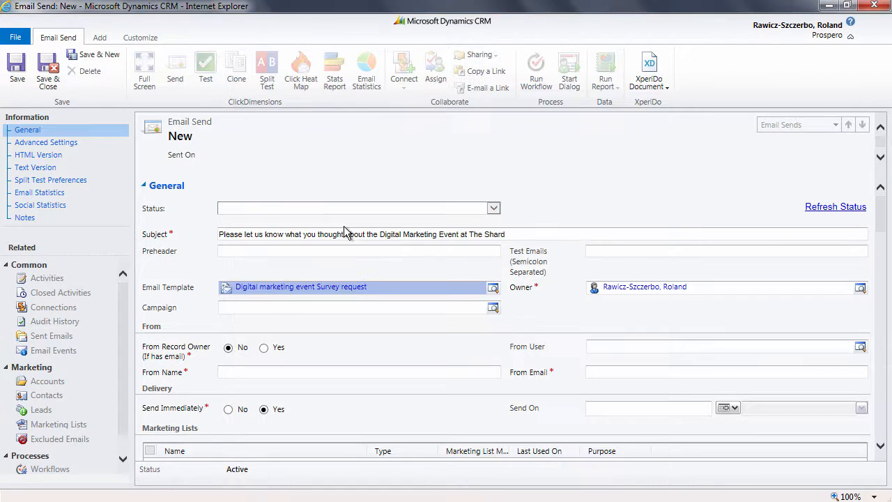
scroll(451, 359, "down", 4)
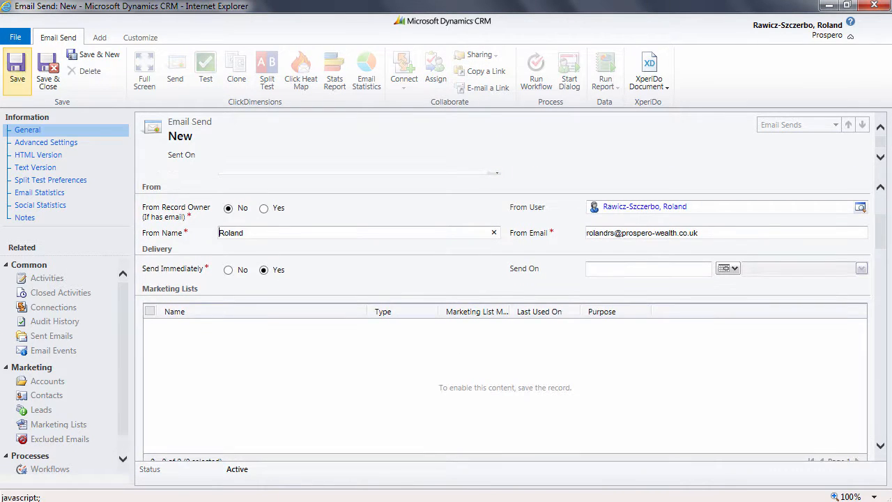
left_click(16, 68)
Add the existing Digital marketing event participants marketing list to the email send
scroll(521, 290, "down", 5)
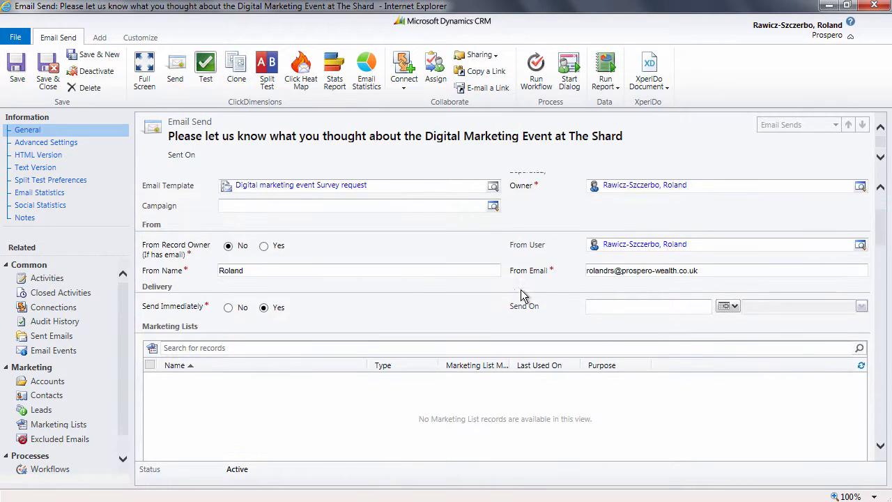
scroll(523, 295, "down", 1)
left_click(310, 336)
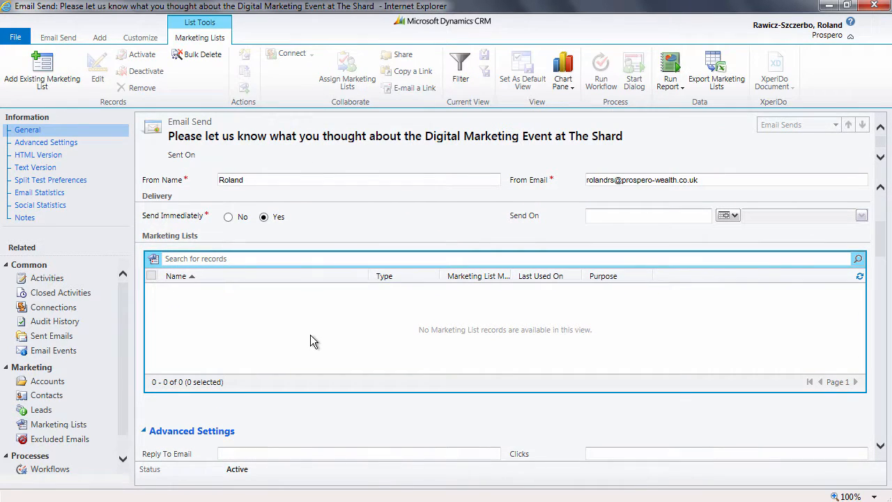
left_click(42, 63)
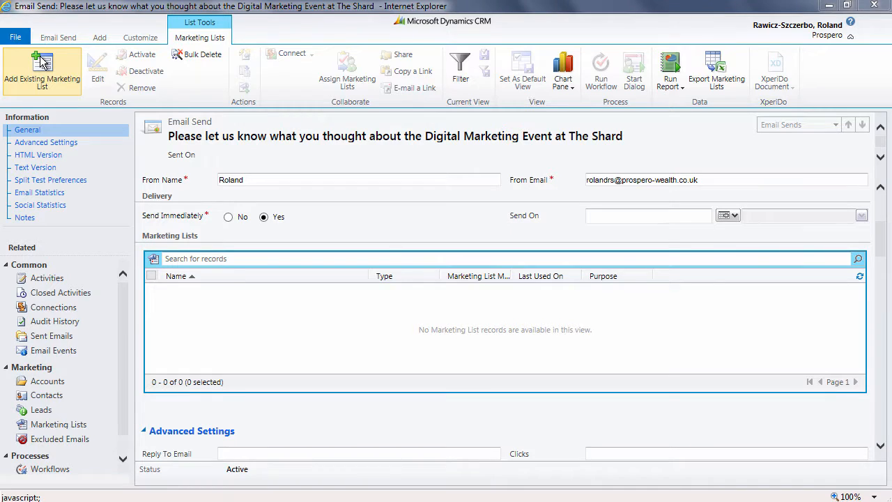
type("digit")
key("Return")
left_click(399, 225)
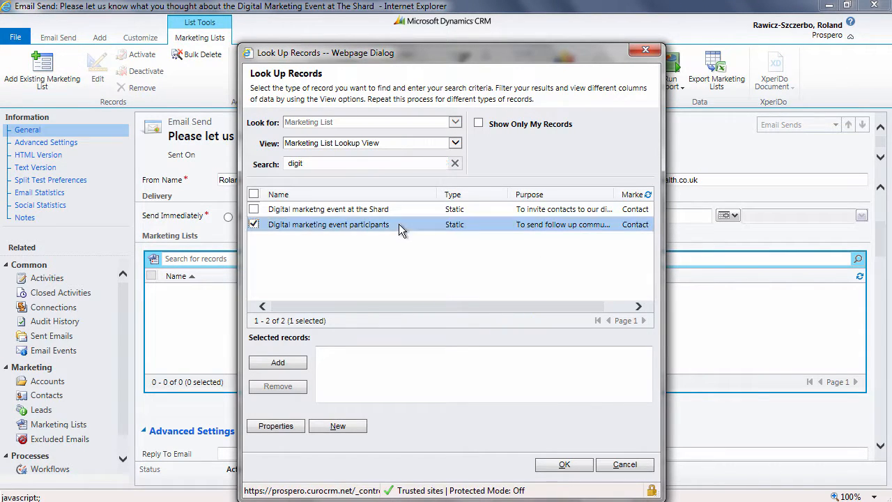
left_click(282, 362)
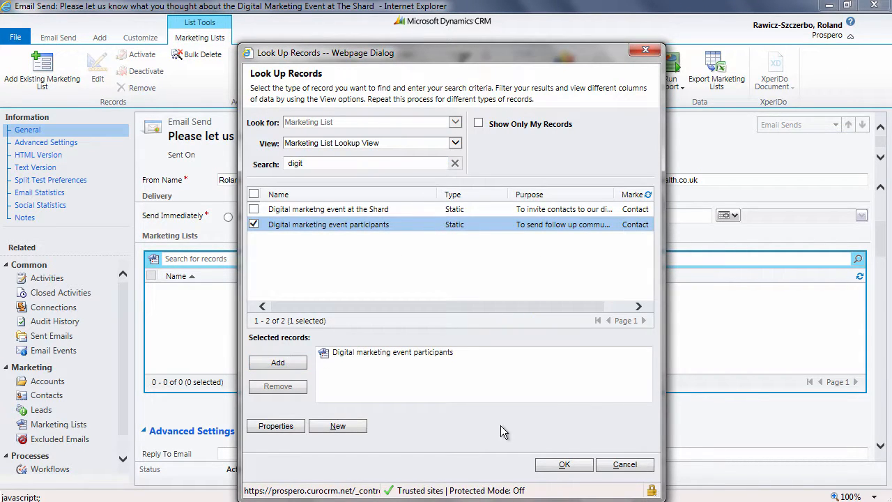
left_click(566, 464)
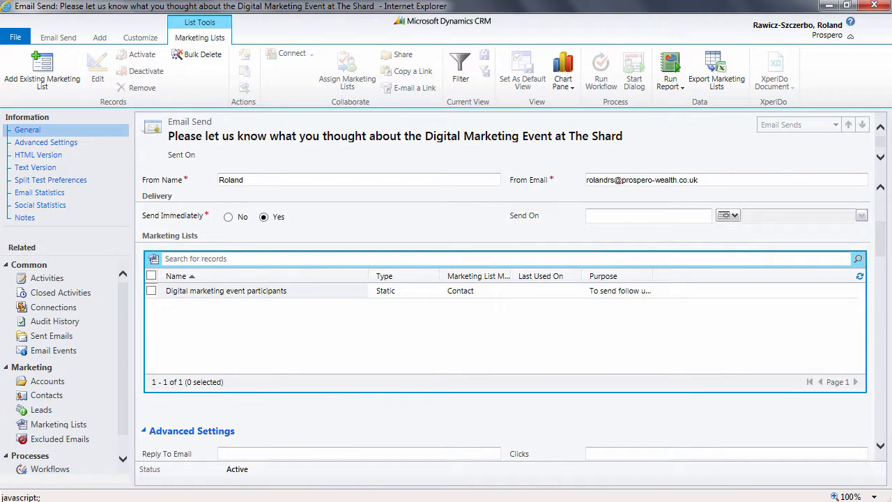
Send the survey request email to the marketing list and approve the send
left_click_drag(881, 240, 882, 214)
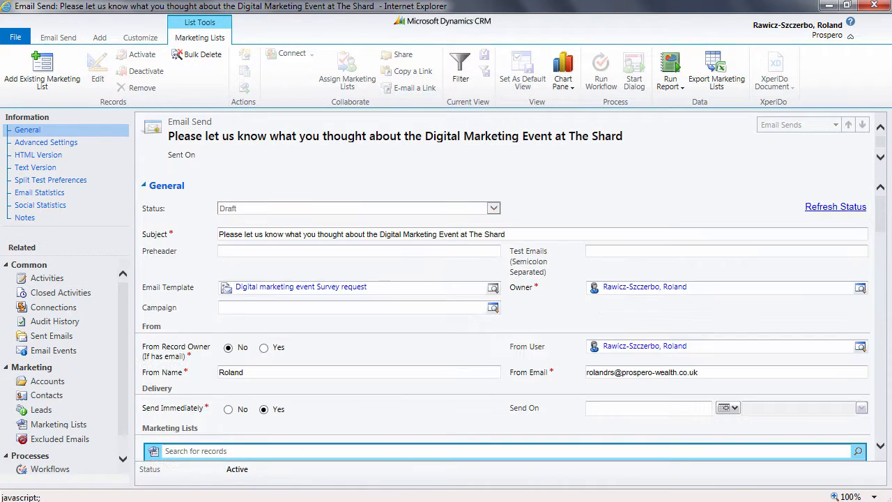
left_click(53, 38)
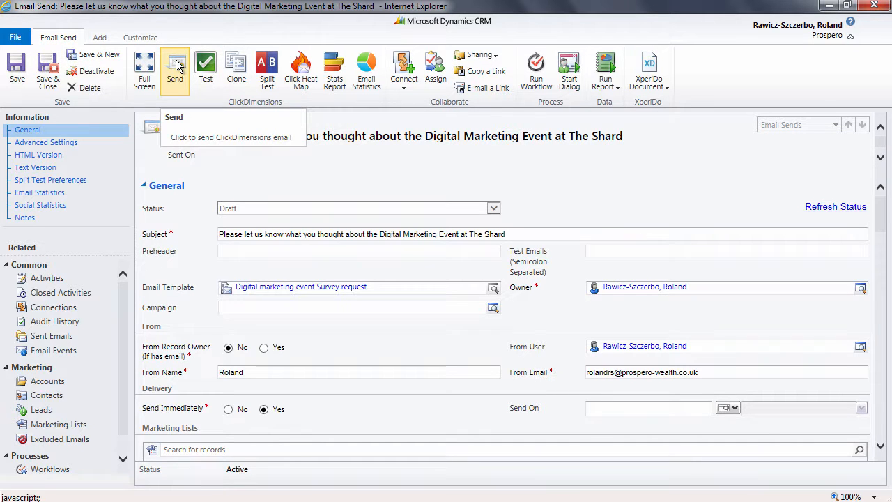
left_click(176, 65)
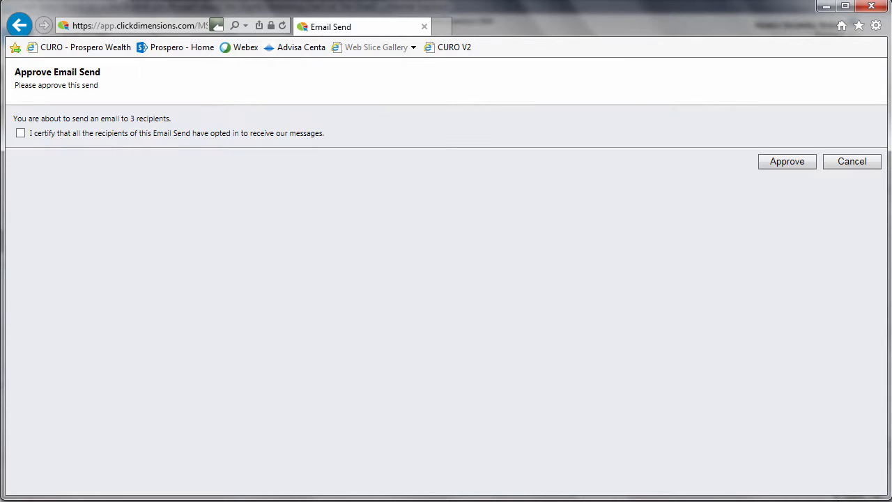
left_click(794, 165)
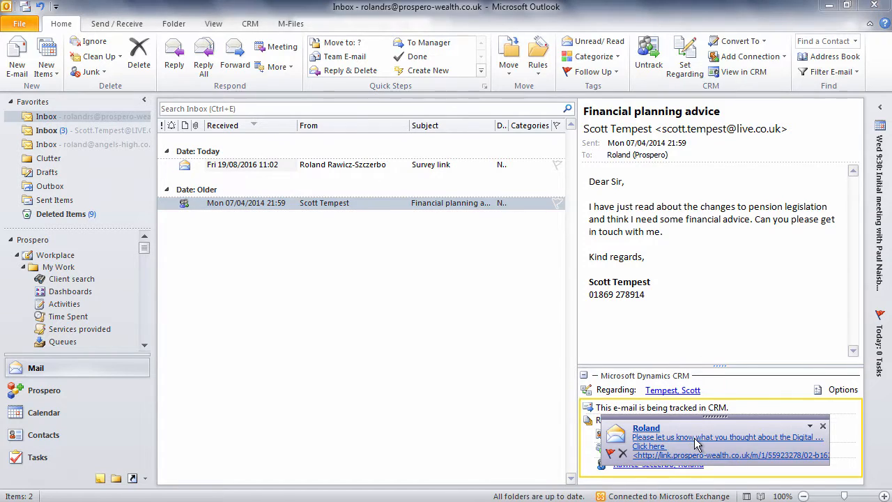
Open the received survey request email in Outlook, maximize it and read down to the survey link
left_click(695, 443)
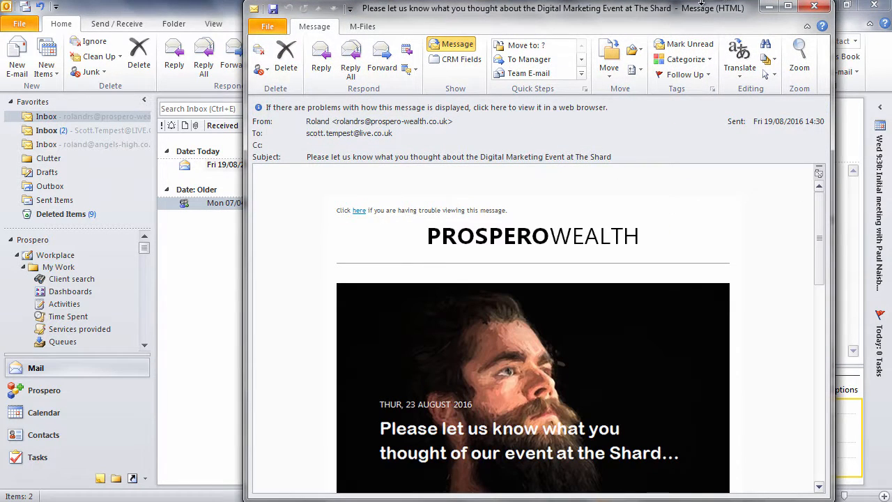
key("super+Up")
scroll(690, 256, "down", 2)
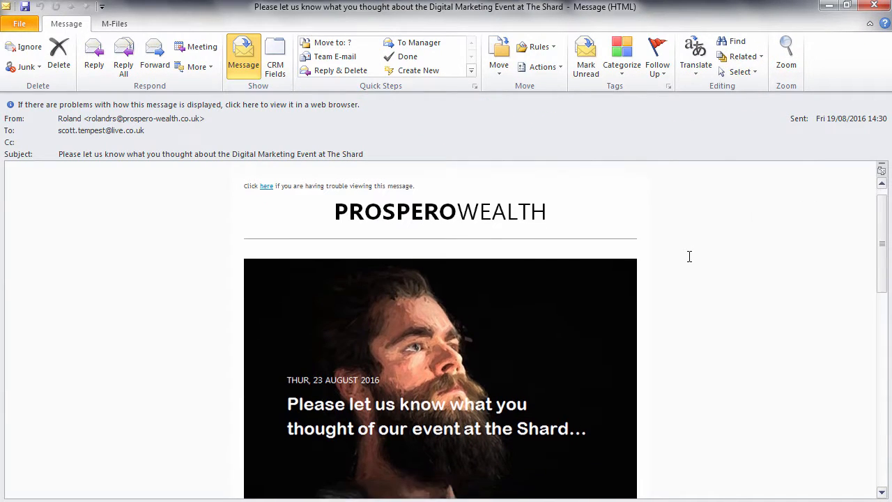
left_click_drag(882, 237, 886, 362)
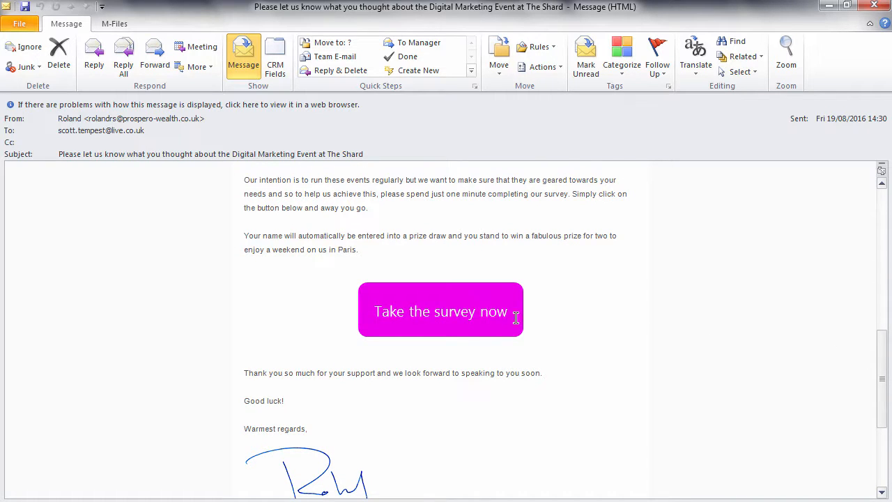
Open the survey from the email and answer "Did you find the event useful" with No
left_click(464, 321)
scroll(446, 279, "down", 4)
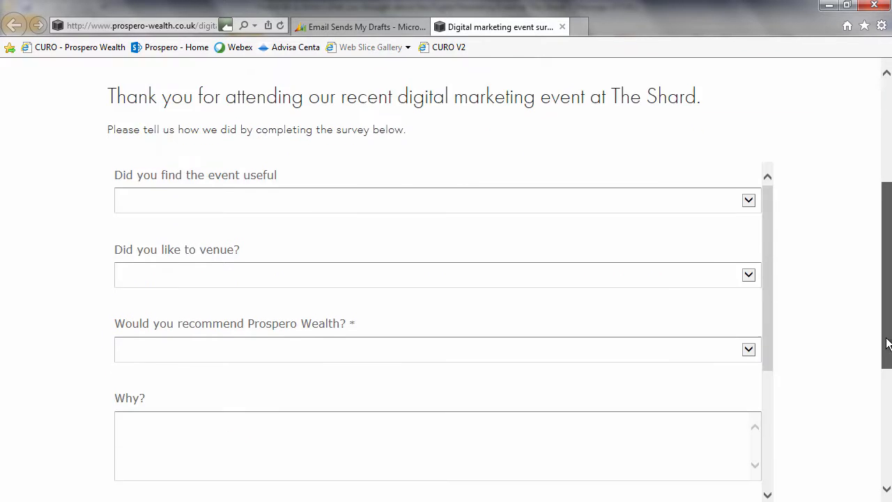
left_click(751, 152)
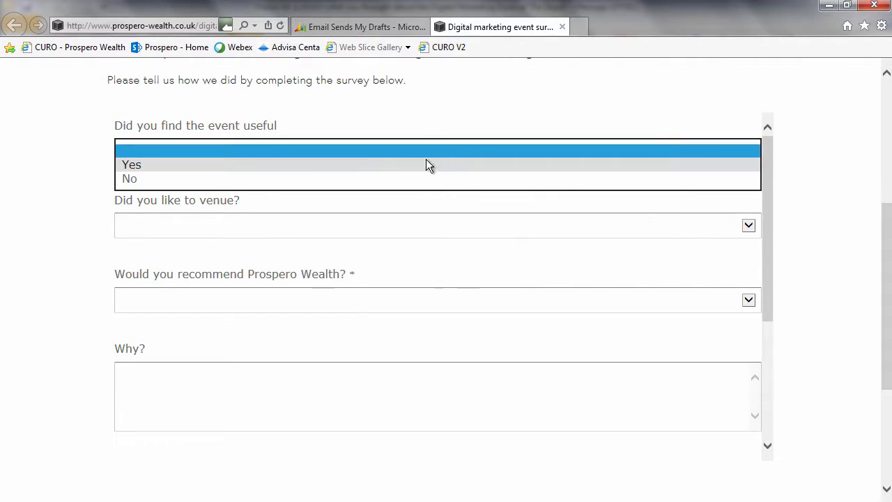
left_click(224, 178)
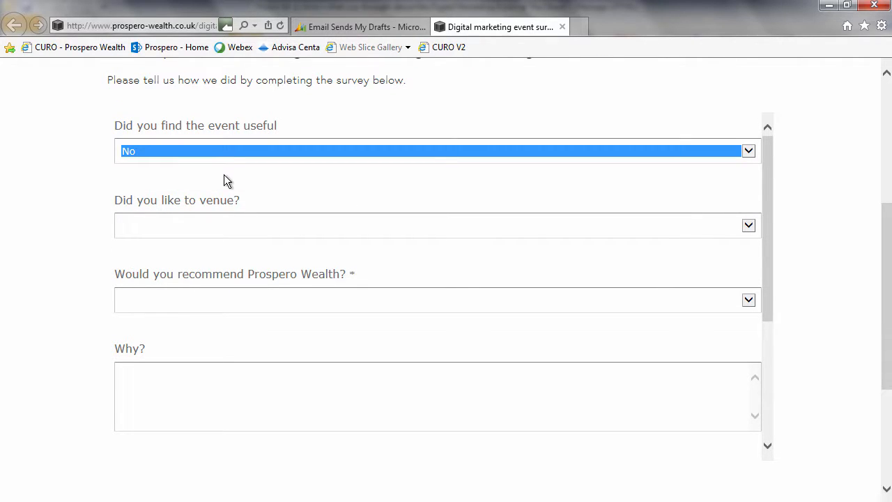
Answer "Did you like to venue?" with Yes and "Would you recommend Prospero Wealth?" with No
left_click(749, 226)
left_click(433, 241)
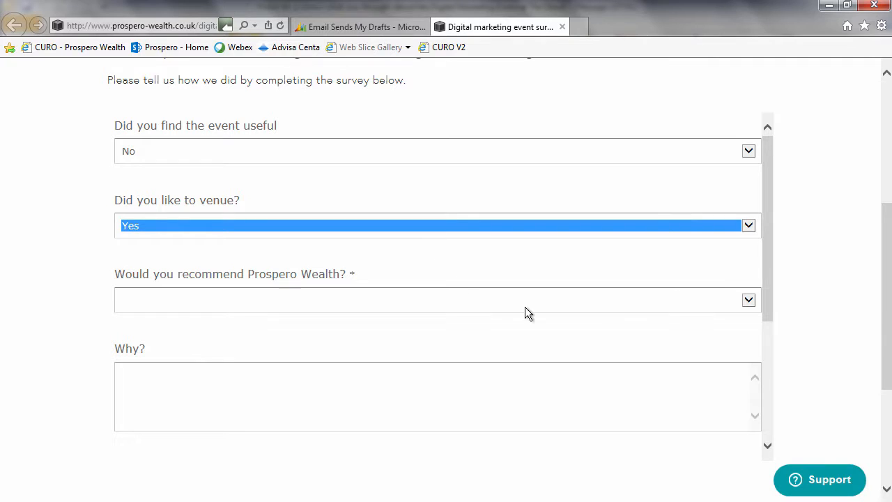
left_click(749, 300)
left_click(132, 328)
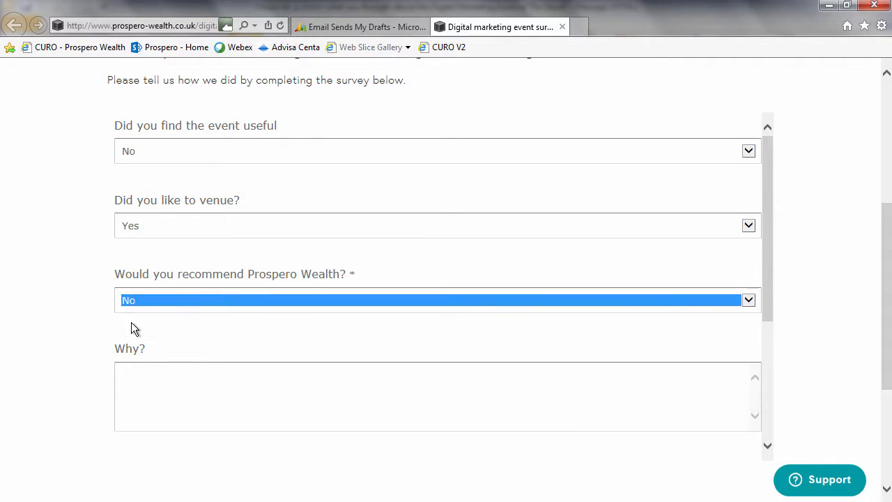
Answer Why? with "Not sure about service proposition and so would need more information before recommending you", score the event 4, enter the email, unlock and submit
left_click(142, 370)
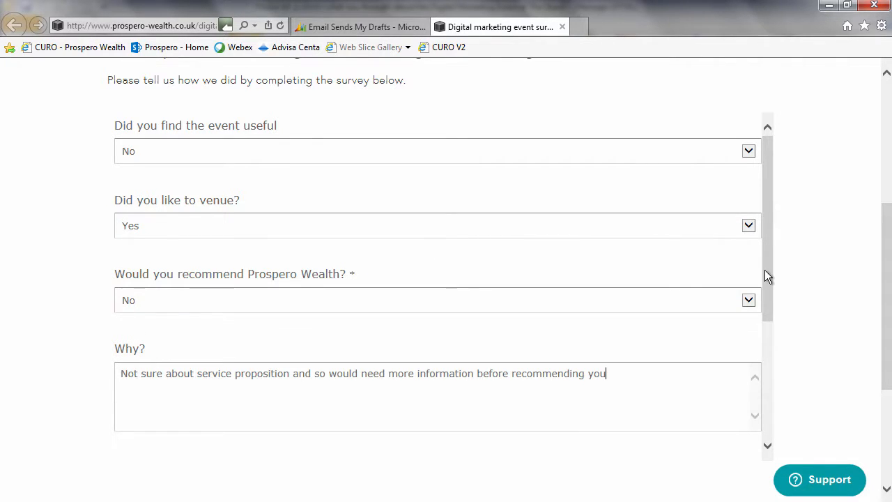
scroll(765, 269, "down", 4)
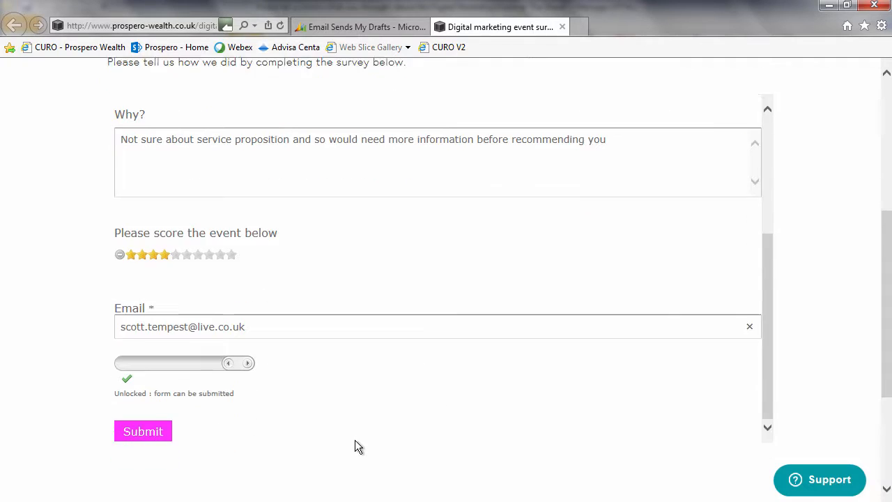
left_click(143, 431)
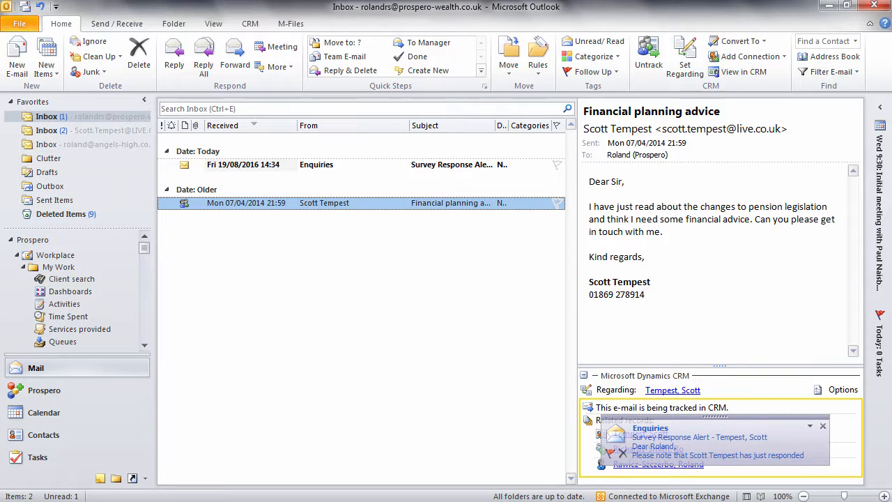
Switch to Outlook, open the new Survey Response Alert email in a maximized window and read through the survey answers and contact details
left_click(390, 163)
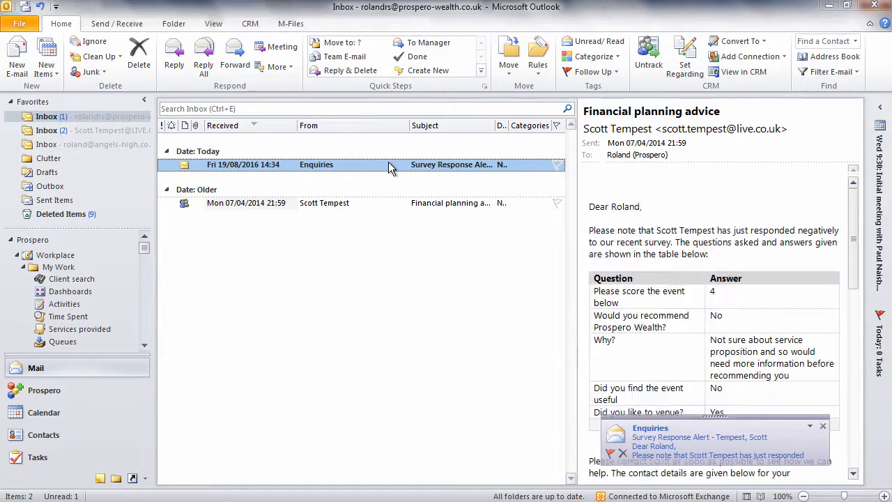
double_click(389, 166)
double_click(499, 25)
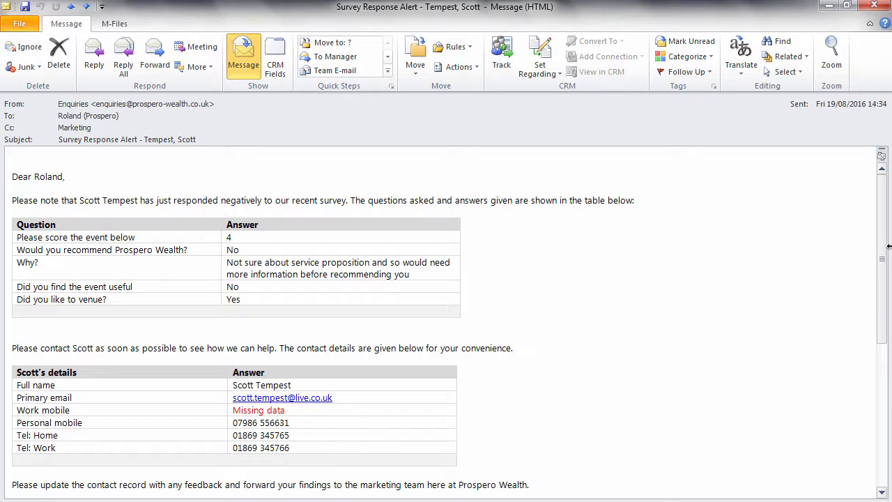
left_click_drag(883, 248, 882, 298)
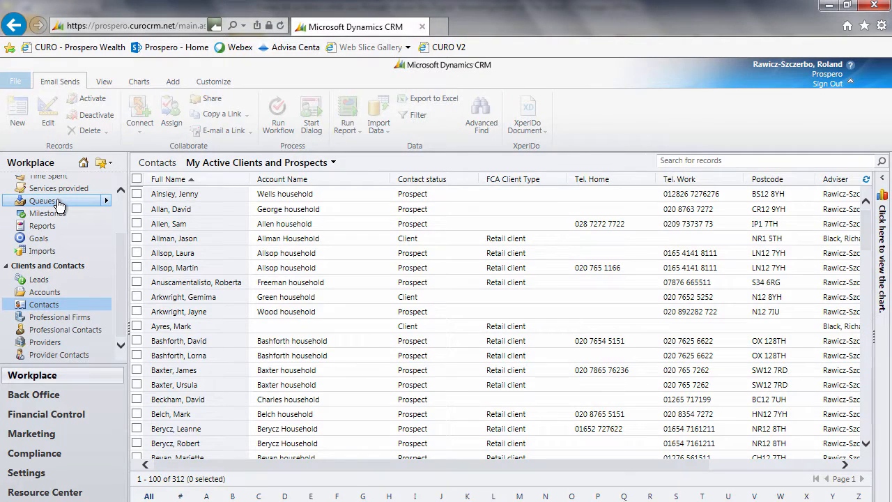
In Dynamics CRM, open the newest survey response task in the Marketing queue and view the posted survey it regards
left_click(58, 203)
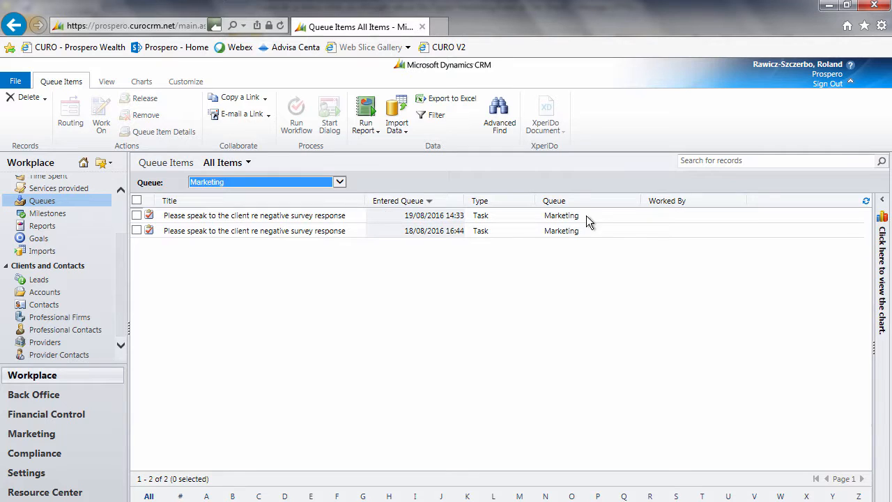
double_click(606, 215)
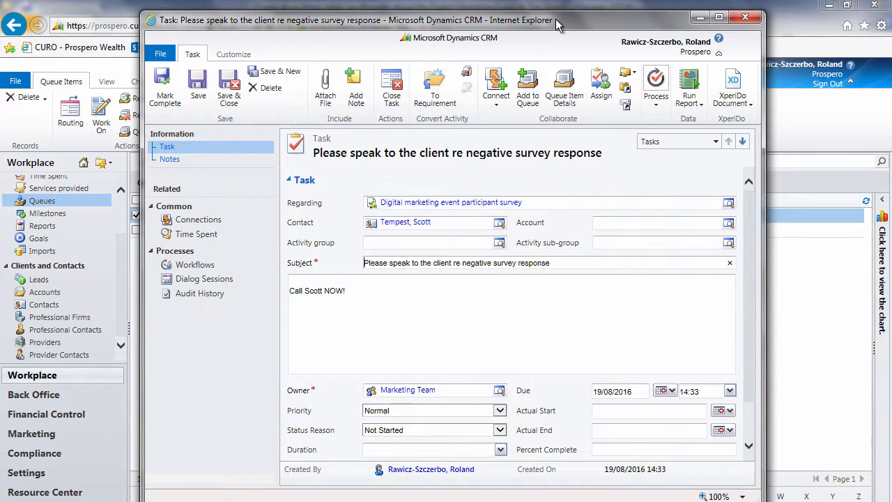
double_click(558, 25)
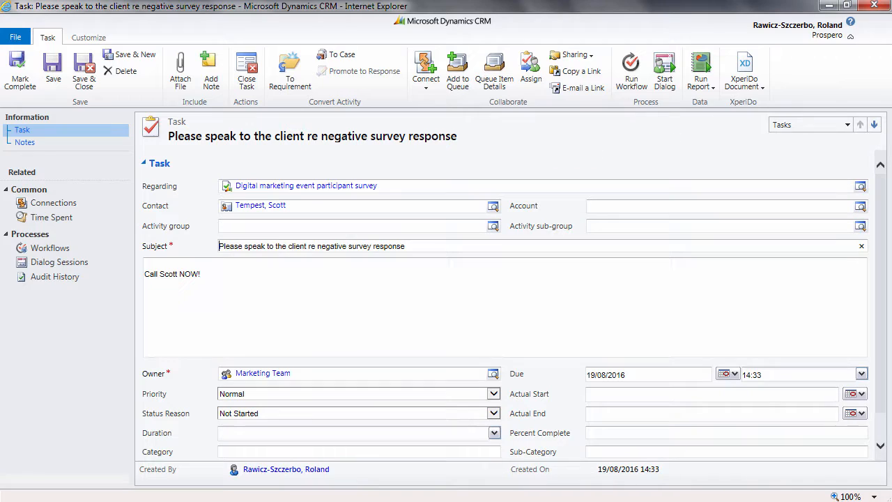
left_click(304, 188)
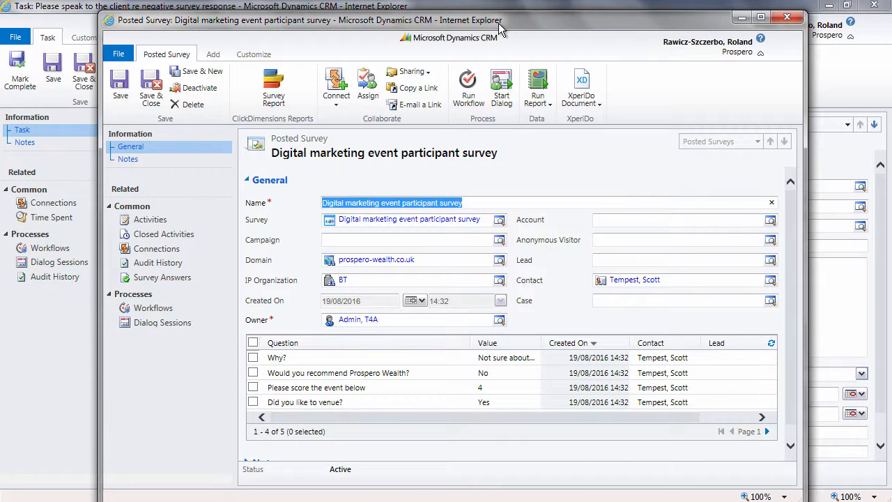
double_click(500, 24)
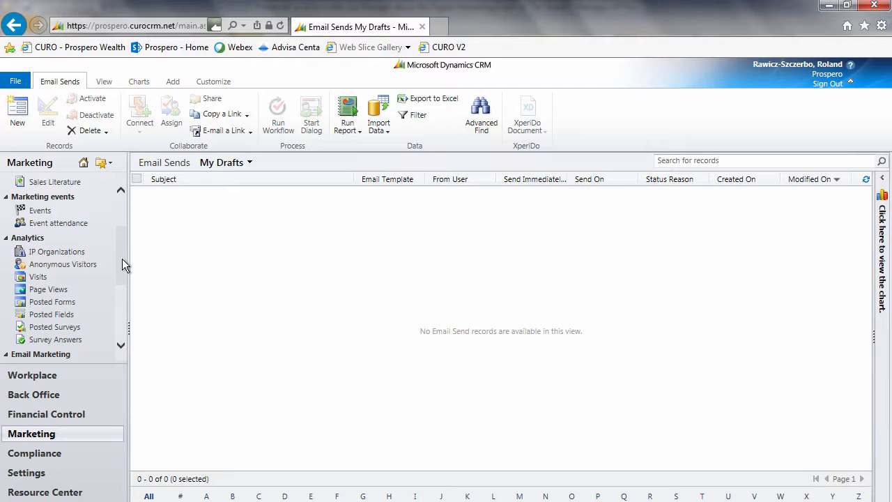
Examine the Posted Surveys list in the Marketing area and read through all records in the Active Survey Answers view
left_click_drag(122, 259, 120, 283)
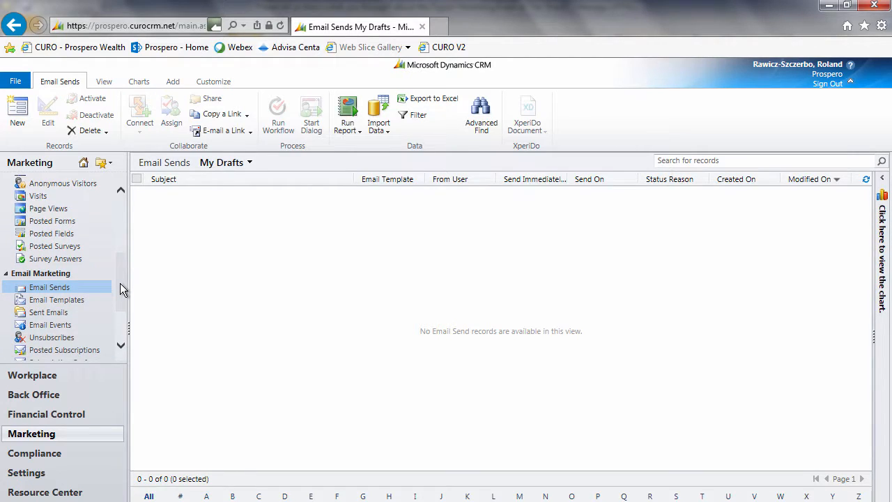
left_click(44, 247)
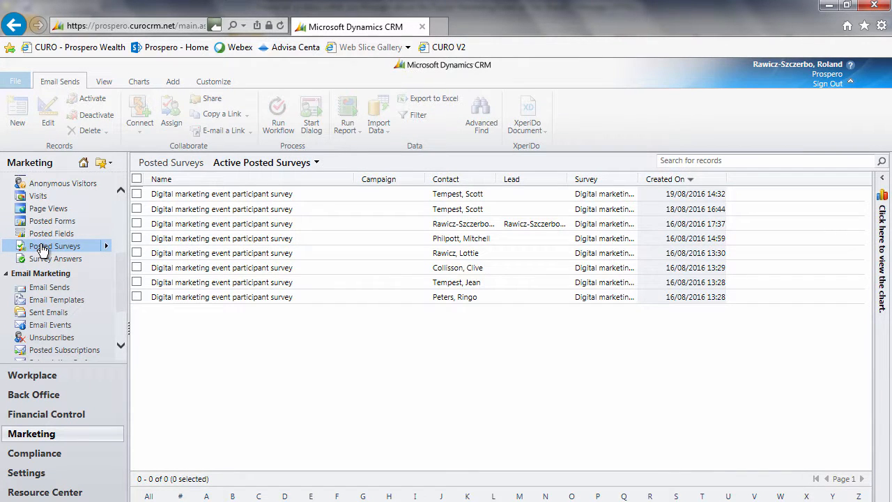
left_click(78, 260)
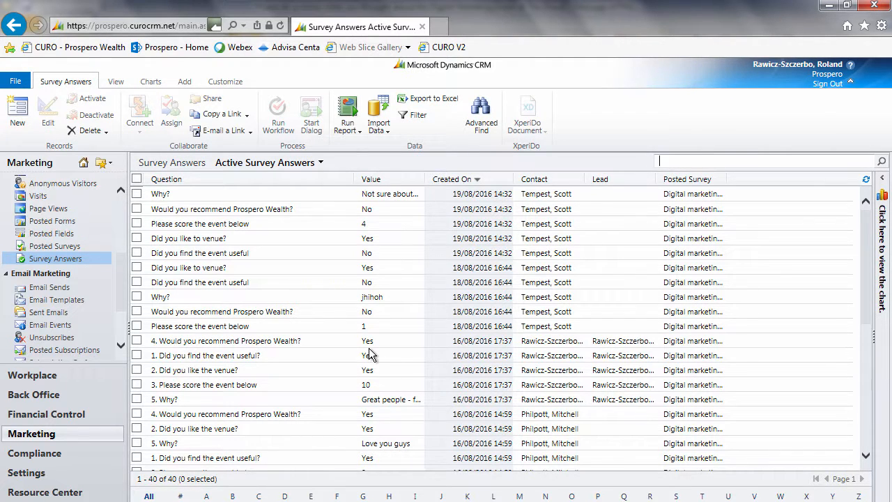
scroll(369, 354, "down", 4)
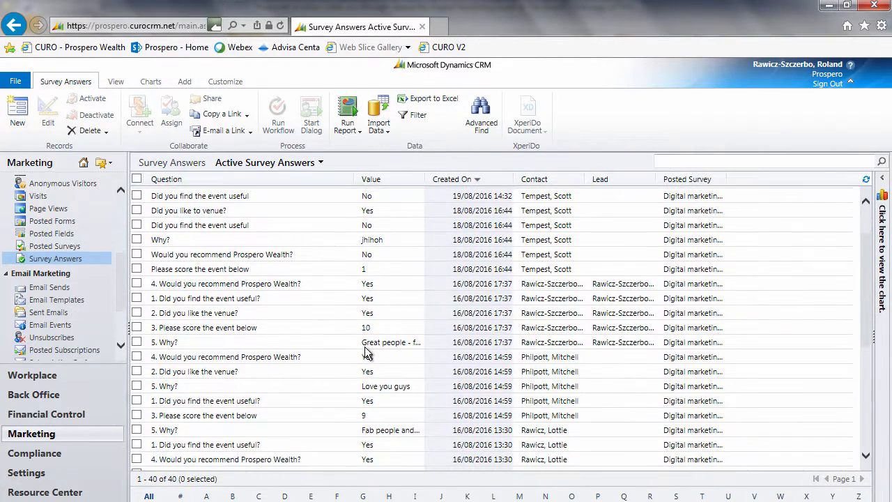
scroll(367, 352, "down", 3)
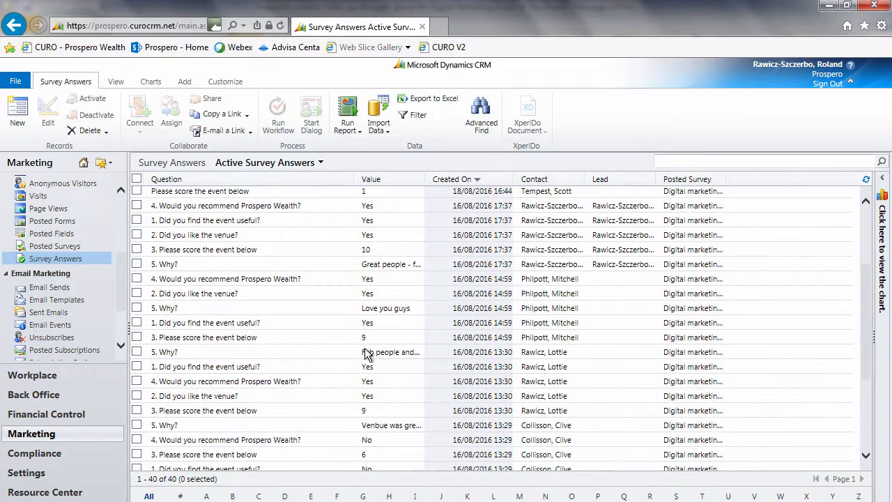
scroll(367, 354, "down", 5)
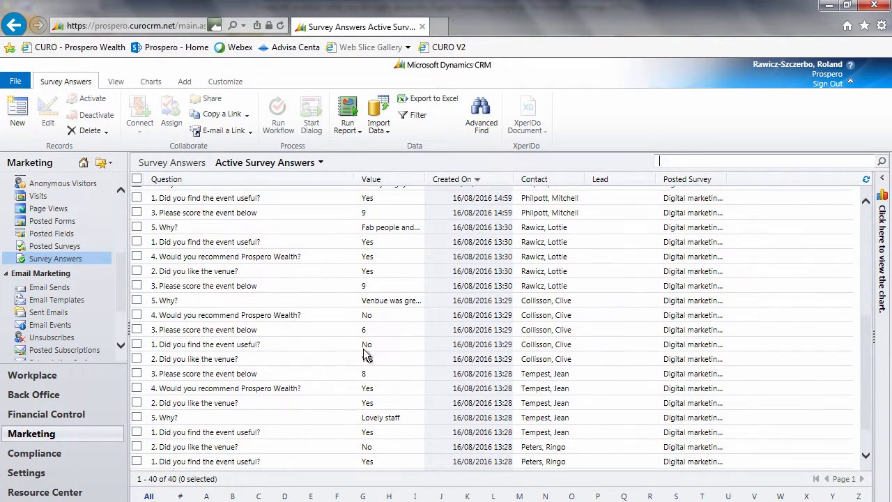
scroll(368, 354, "down", 2)
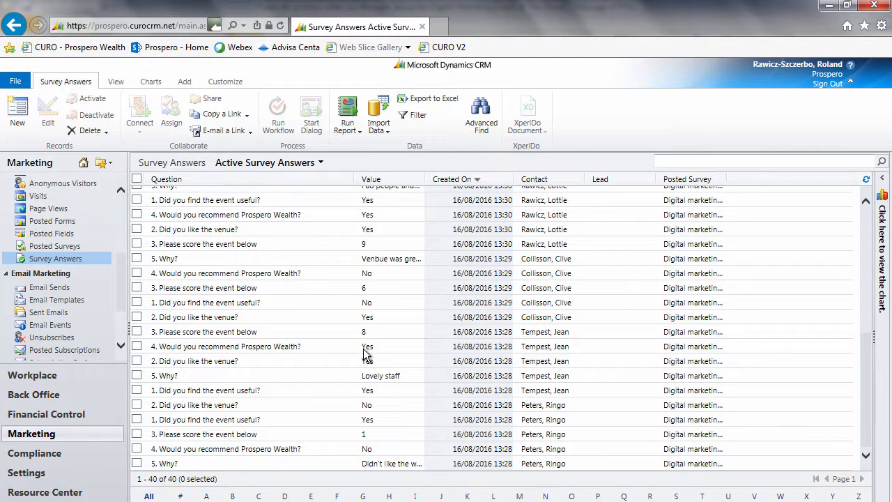
scroll(365, 354, "up", 6)
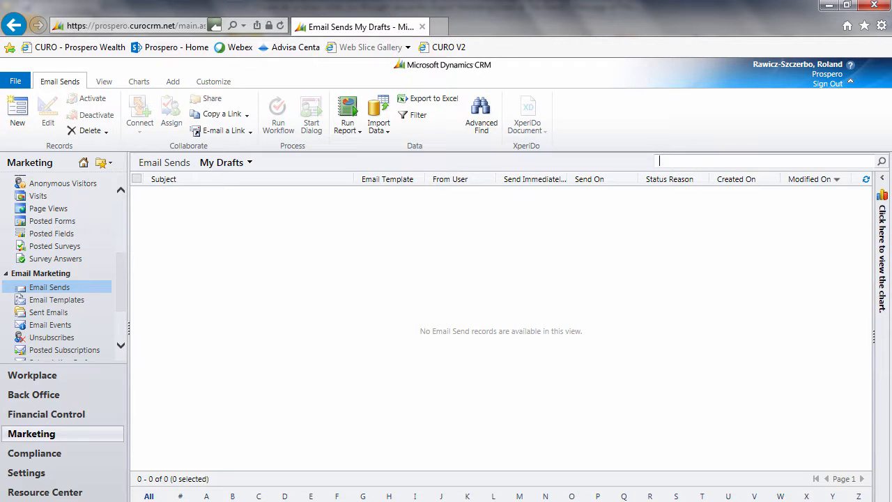
List the sent email sends, open the survey request sent on 16/08/2016 17:05 and review its email statistics
left_click(224, 163)
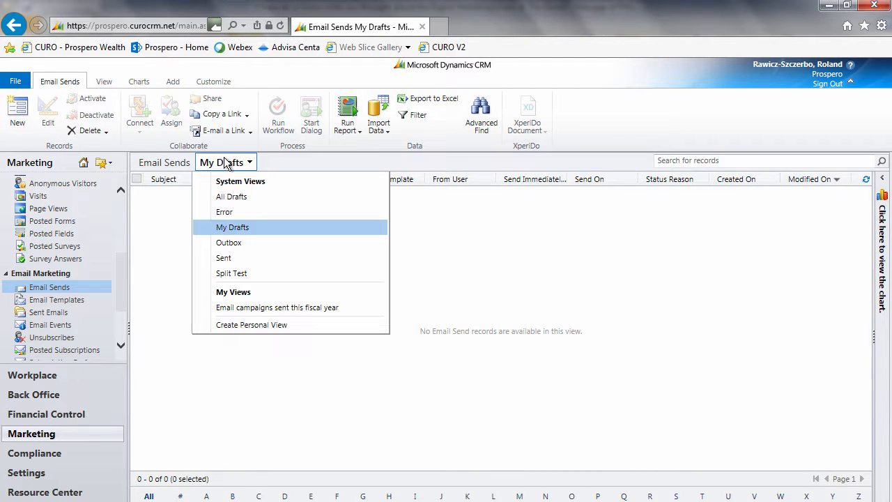
left_click(226, 258)
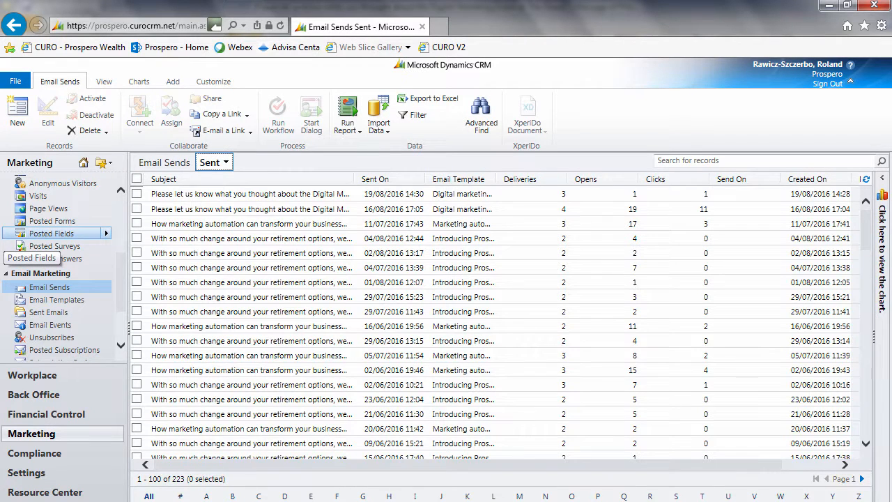
double_click(548, 213)
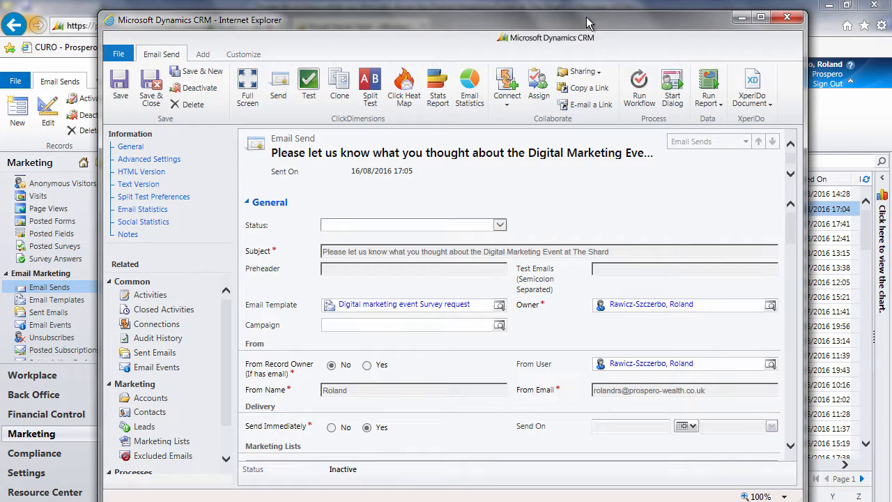
double_click(592, 21)
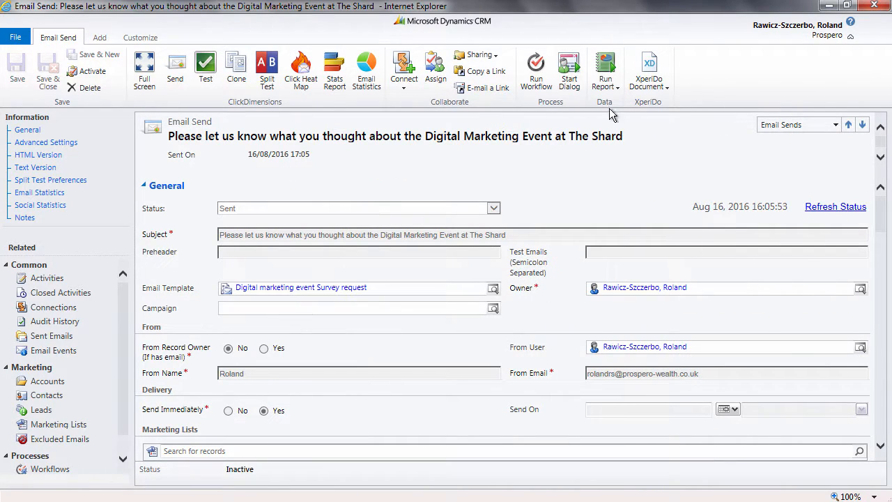
left_click(366, 68)
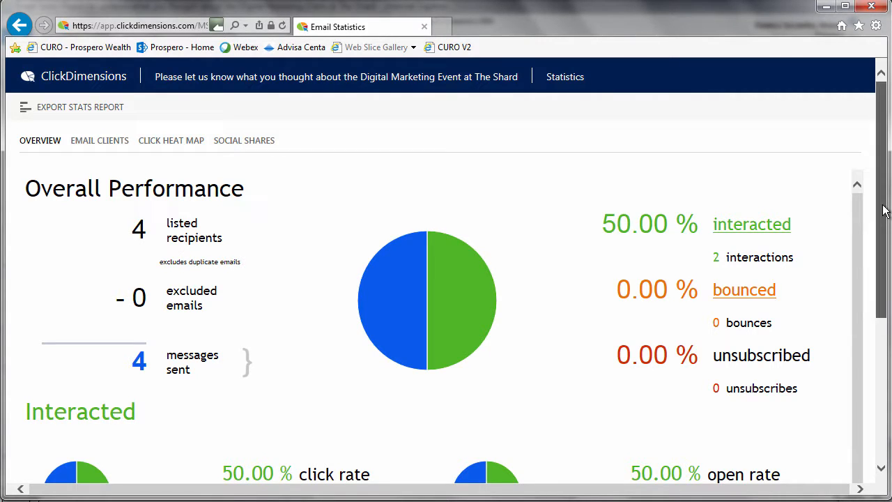
left_click_drag(884, 212, 884, 249)
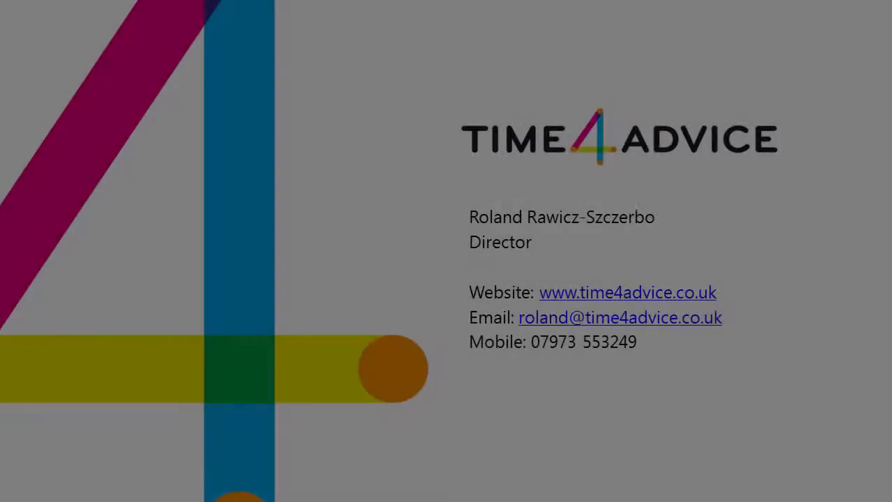